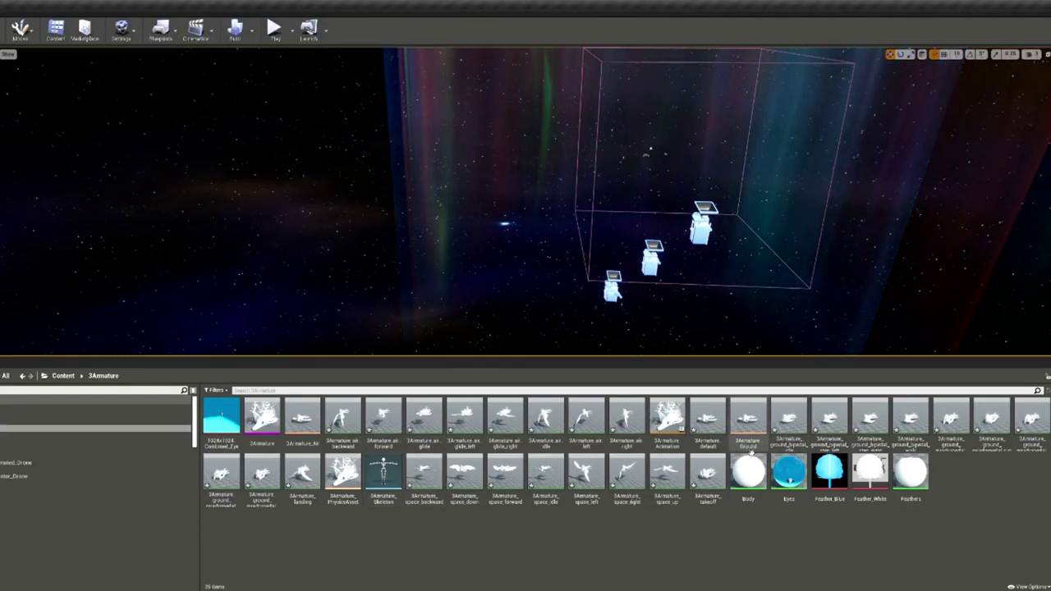
- Rename the 3Armature_Ground blend space to 3Armature_Ground_Quadrupedal
click(747, 419)
key(F2)
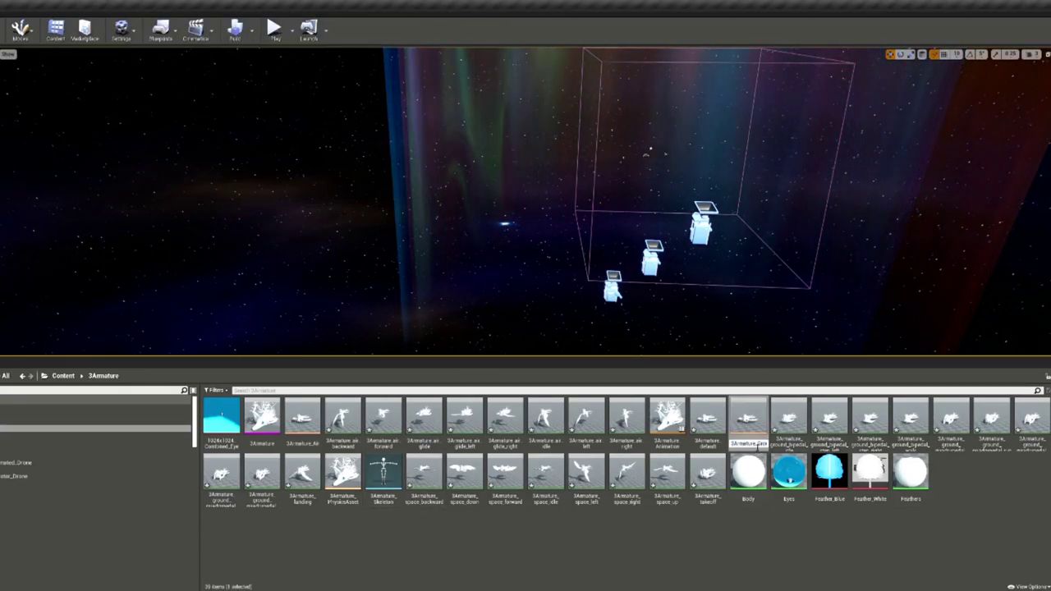
text(Ground_)
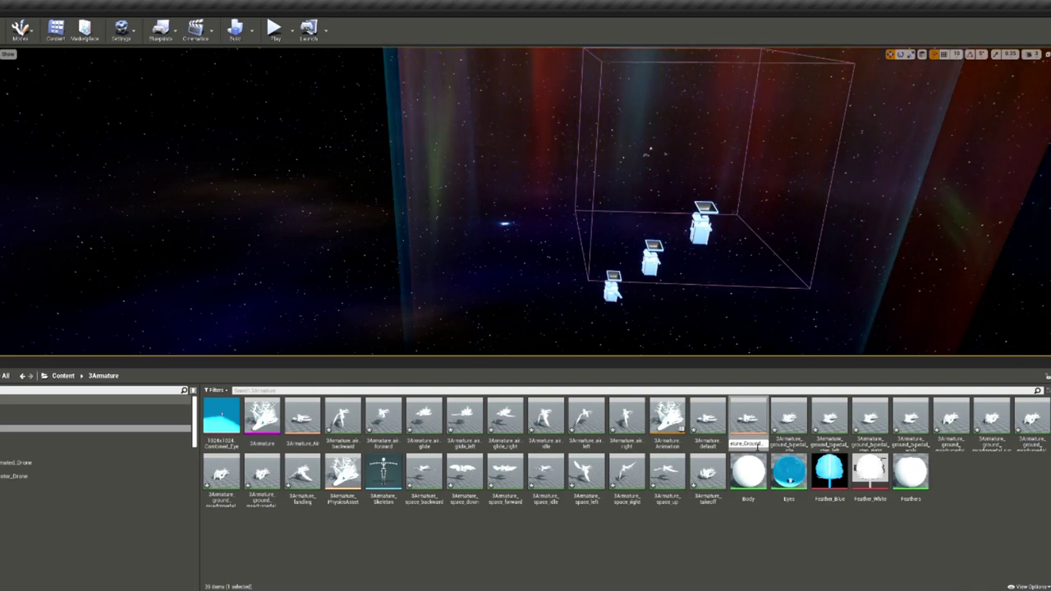
text(Deadrupedal)
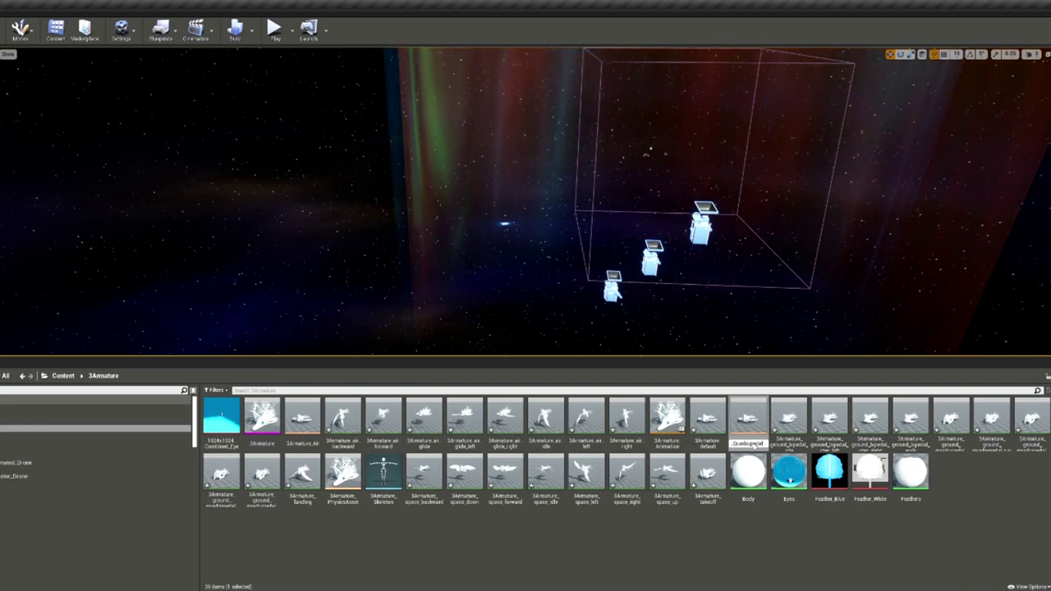
key(Return)
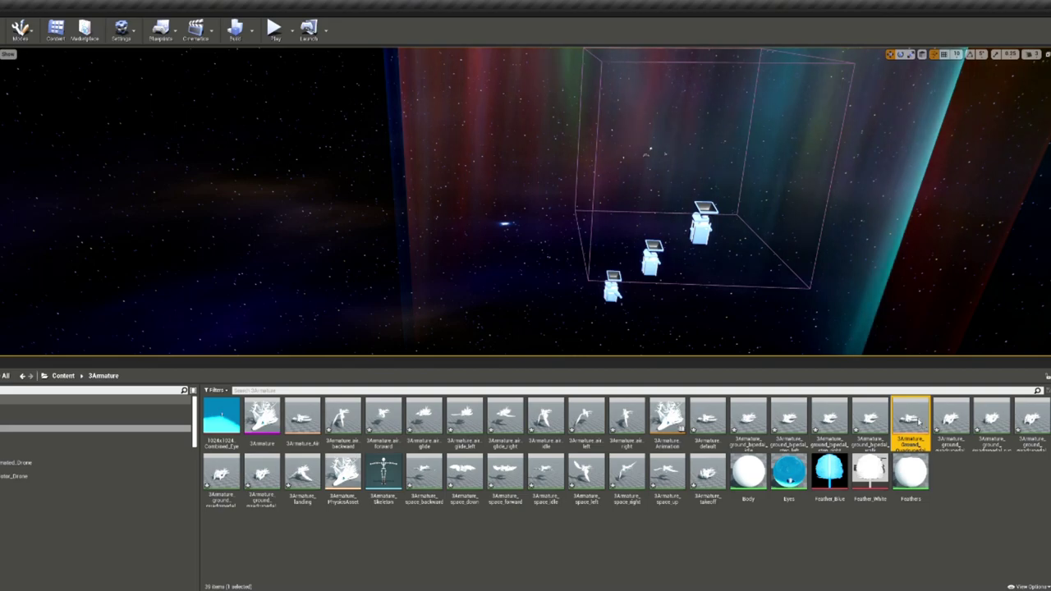
- Open the renamed 3Armature_Ground_Quadrupedal blend space in the Blend Space editor
double_click(910, 419)
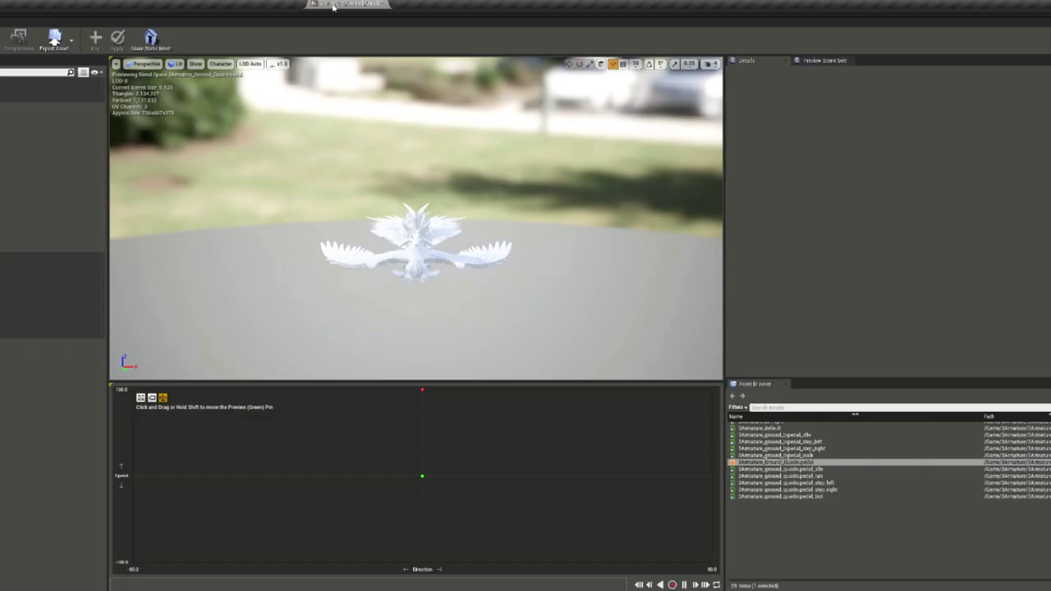
scroll(815, 515, up, 2)
scroll(813, 512, up, 2)
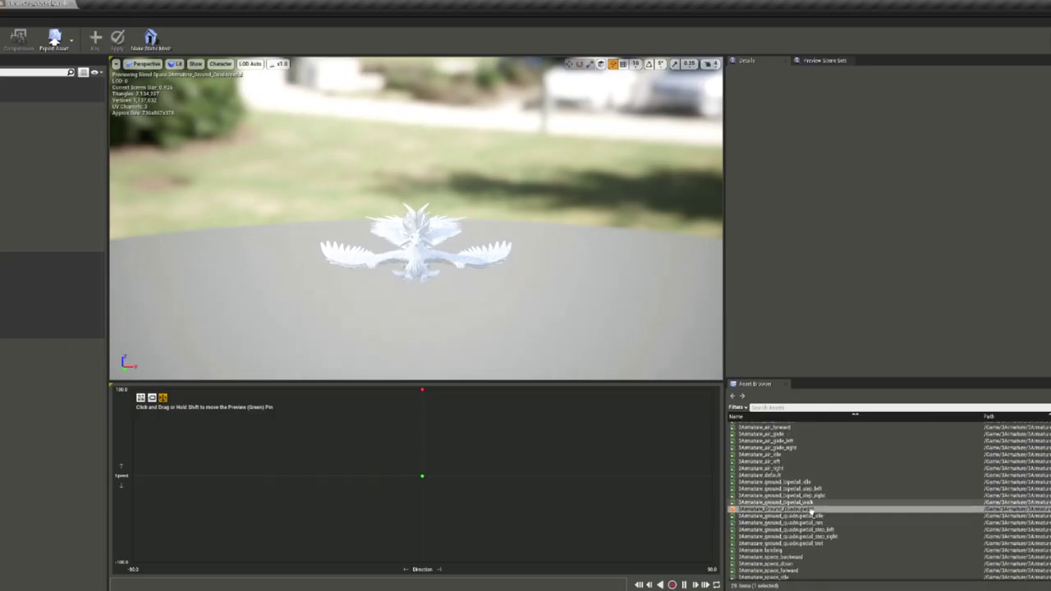
scroll(812, 511, up, 2)
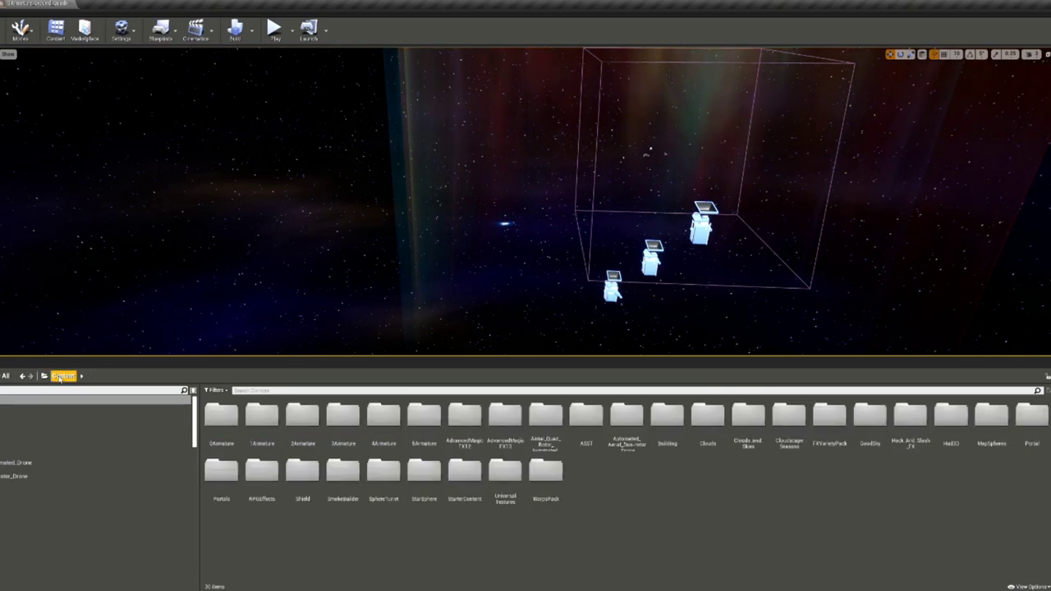
- Open 1Armature_Quadruped from the 1Armature folder and compare it with the 3Armature blend space
double_click(275, 435)
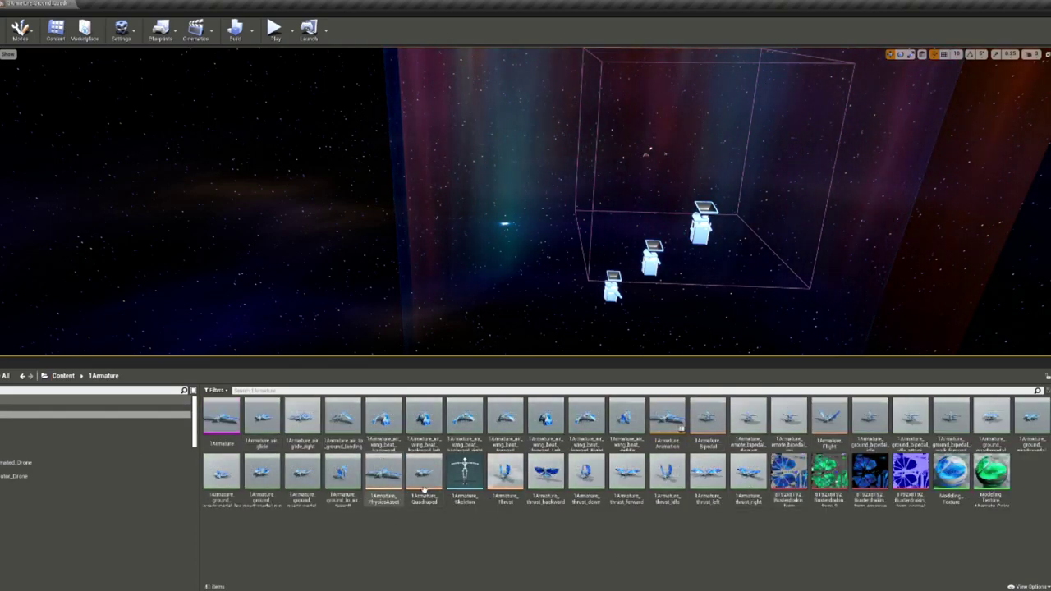
double_click(423, 474)
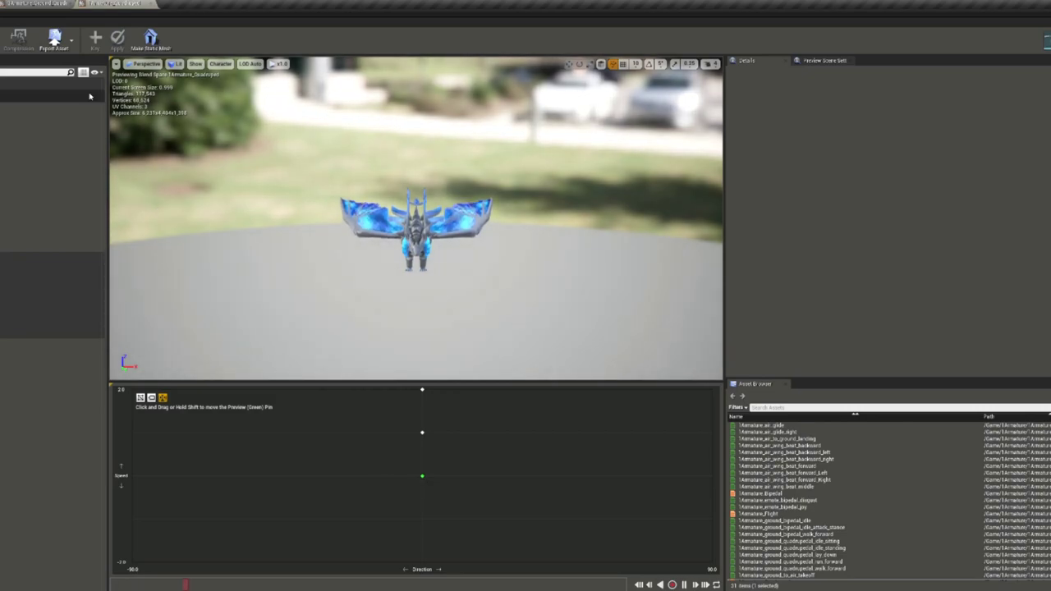
click(36, 9)
click(106, 3)
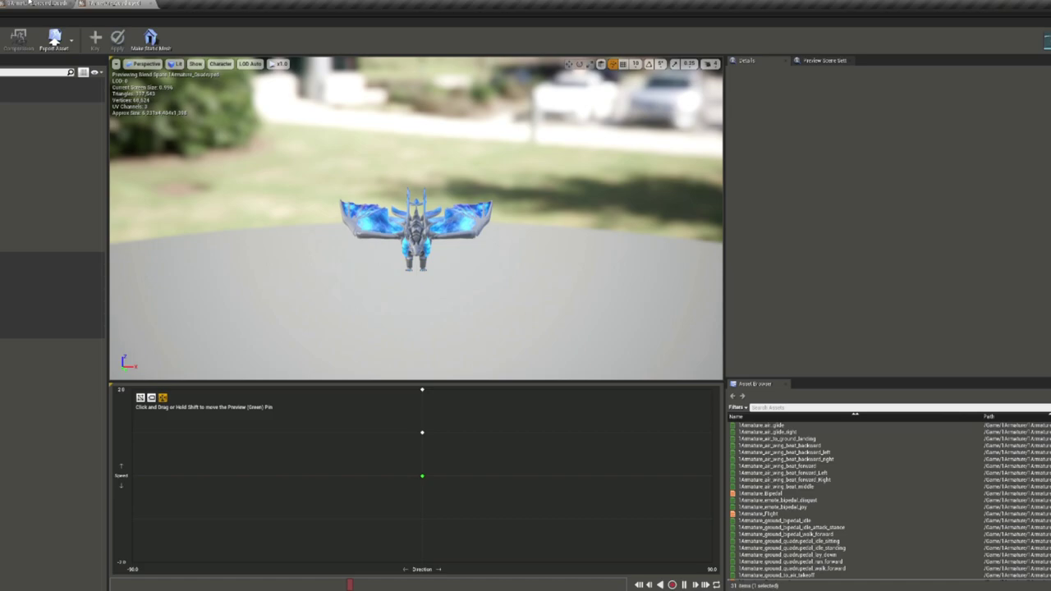
click(29, 3)
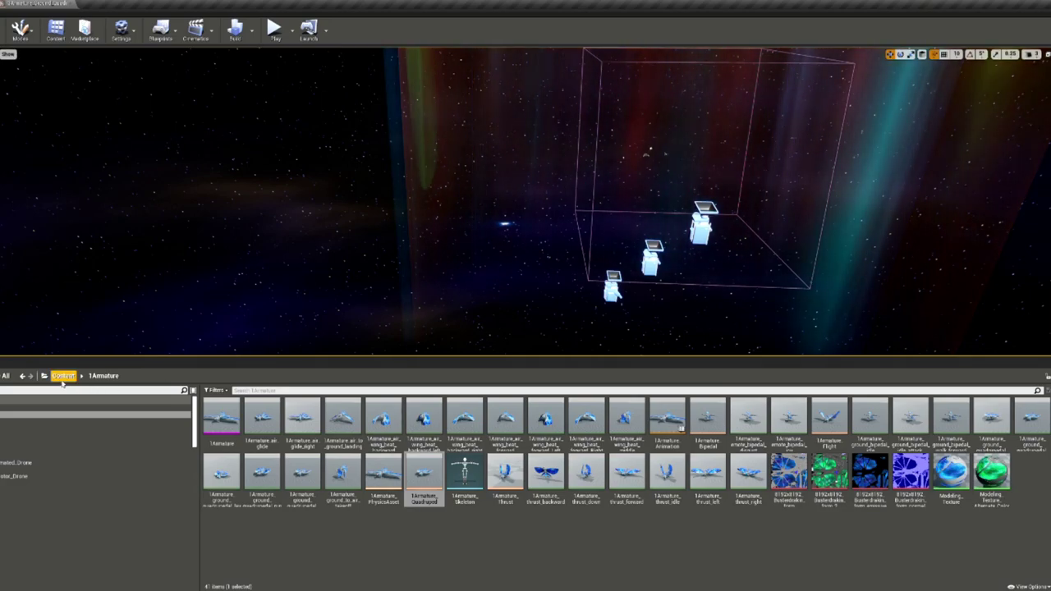
- Open 4Armature_Ground_Quadrupedal from the 4Armature folder as a reference
click(94, 376)
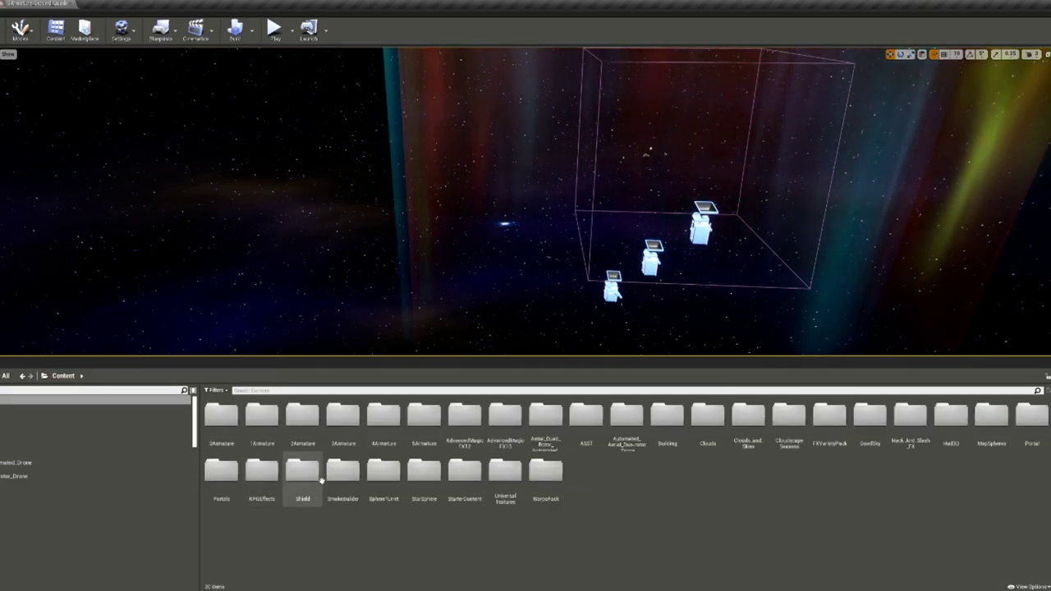
click(397, 429)
double_click(397, 428)
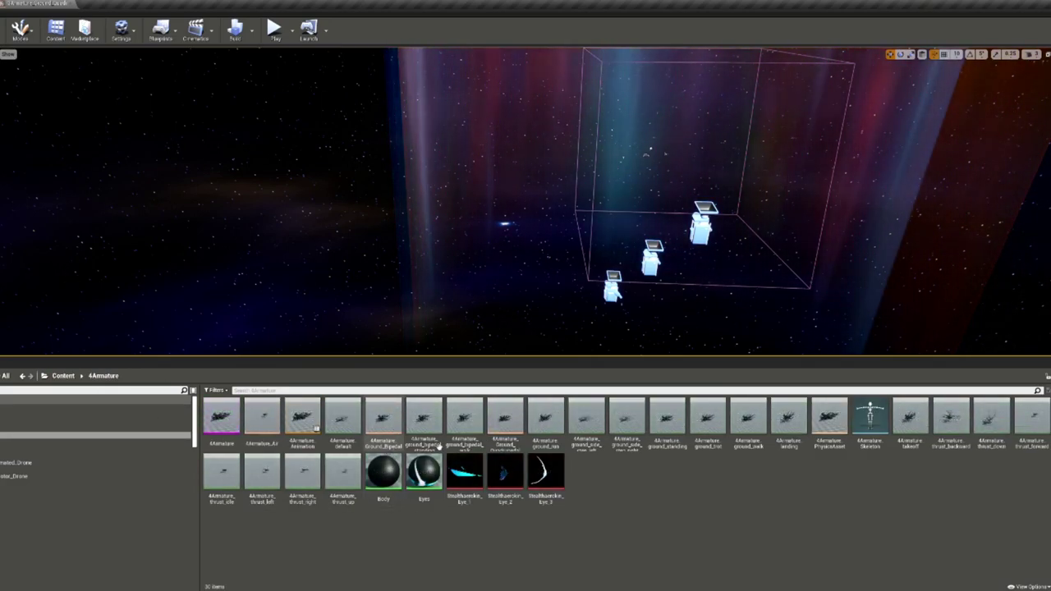
click(504, 423)
double_click(504, 432)
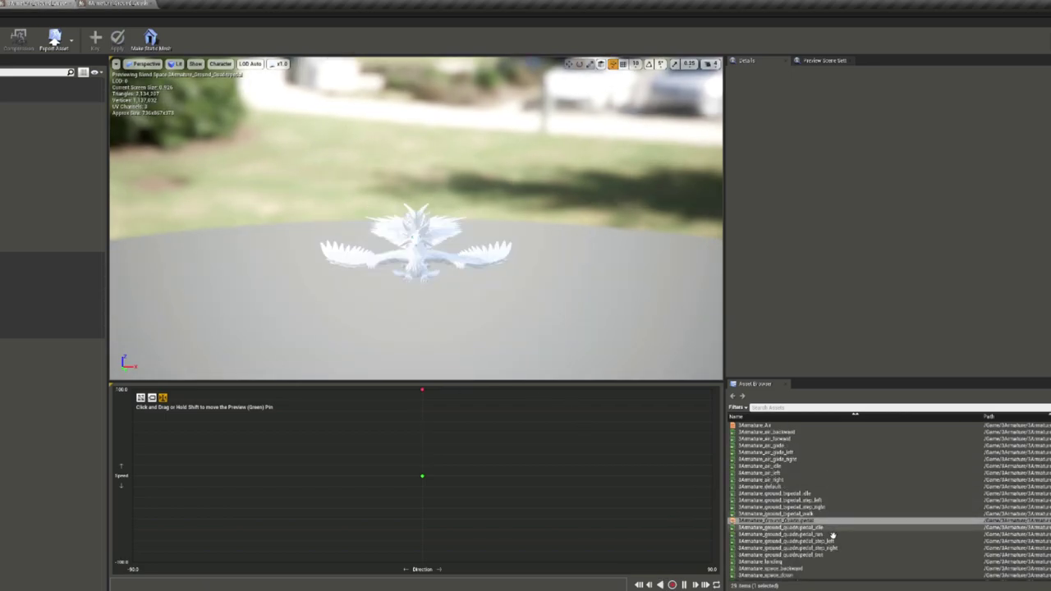
- Add the quadrupedal idle, run and trot animations as samples along the Speed axis
drag(831, 530, 447, 466)
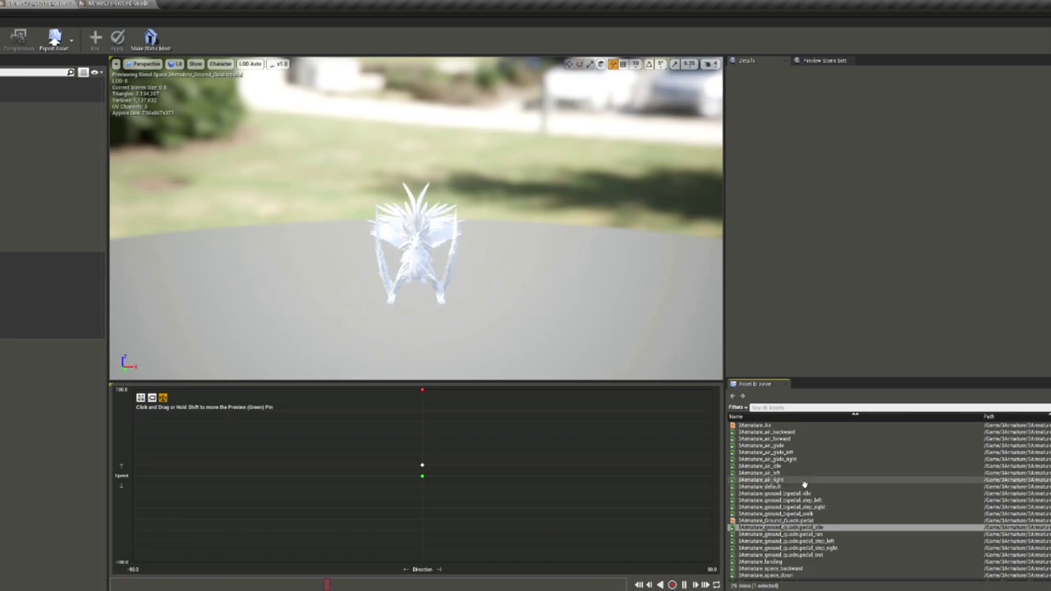
scroll(798, 504, down, 1)
drag(805, 521, 588, 497)
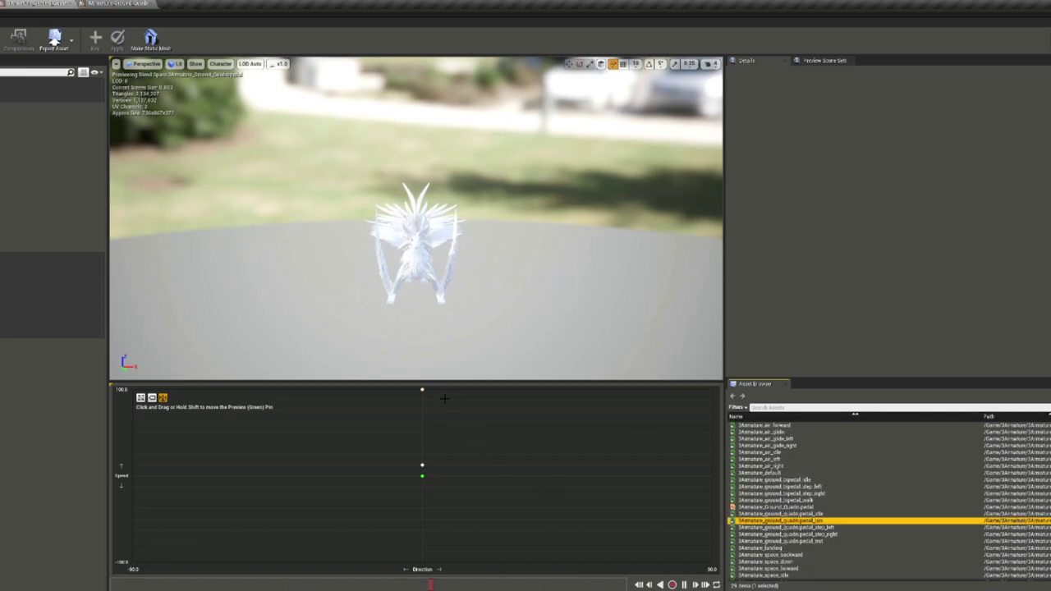
drag(429, 485, 428, 485)
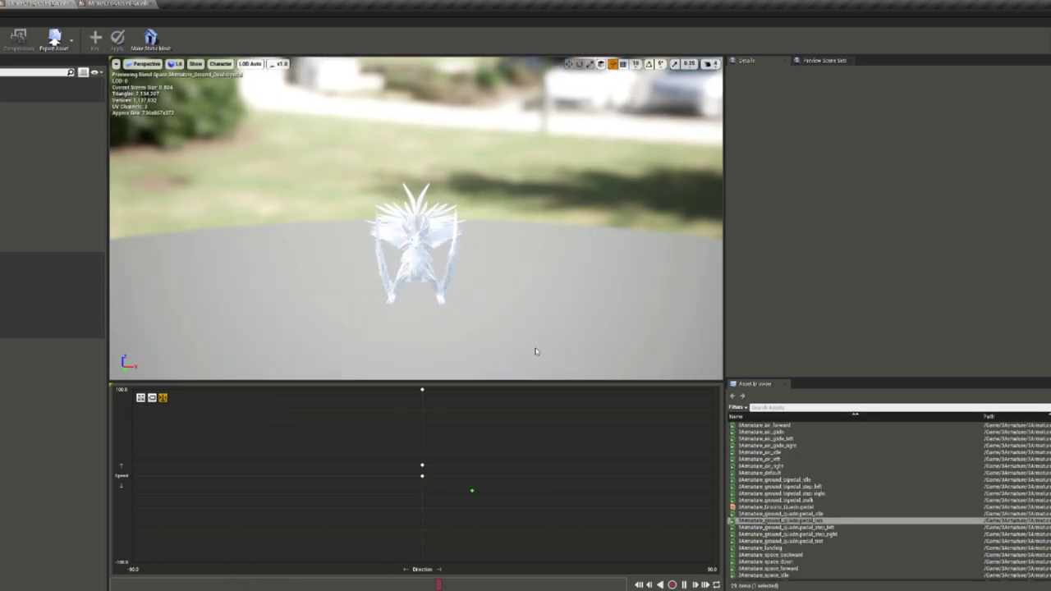
drag(813, 541, 529, 452)
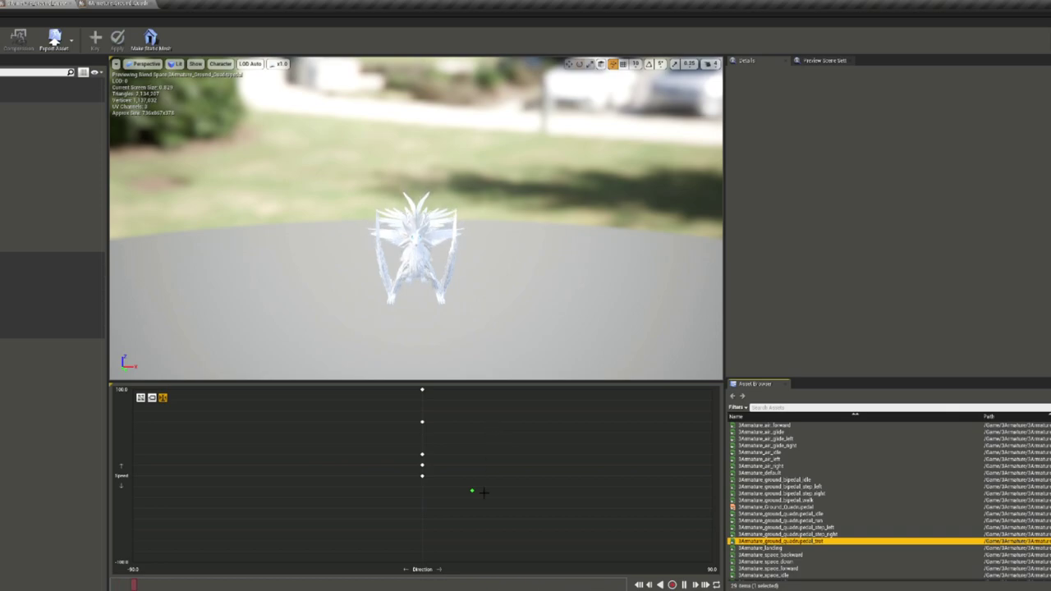
drag(483, 492, 429, 466)
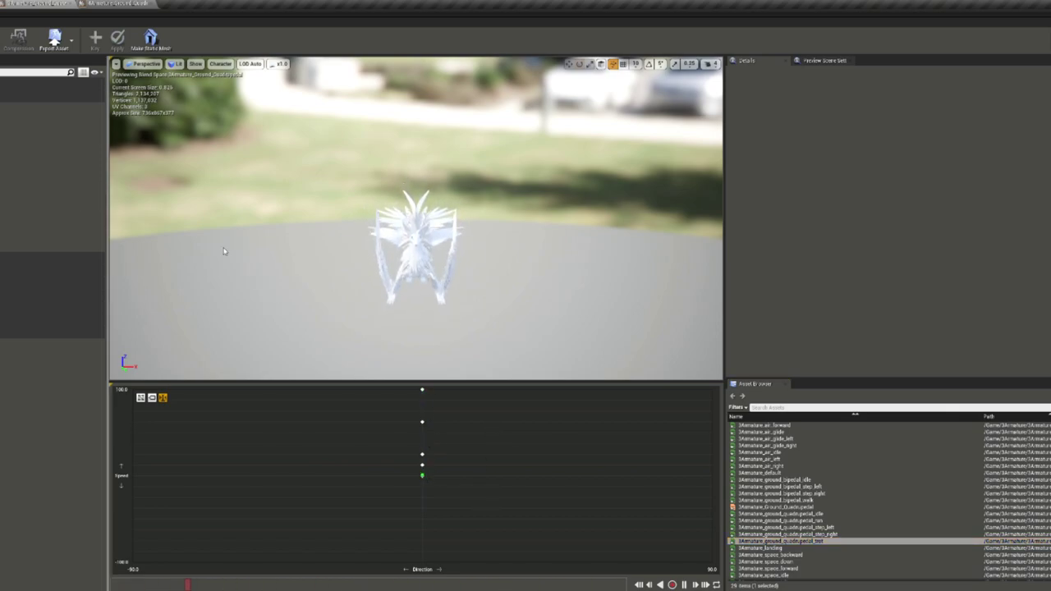
drag(224, 251, 329, 234)
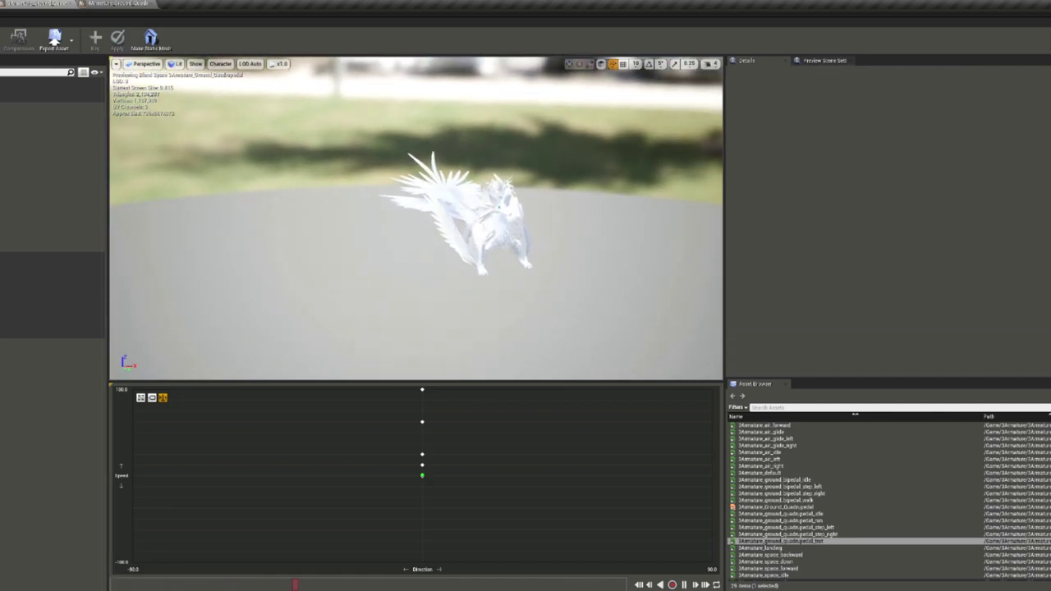
click(70, 3)
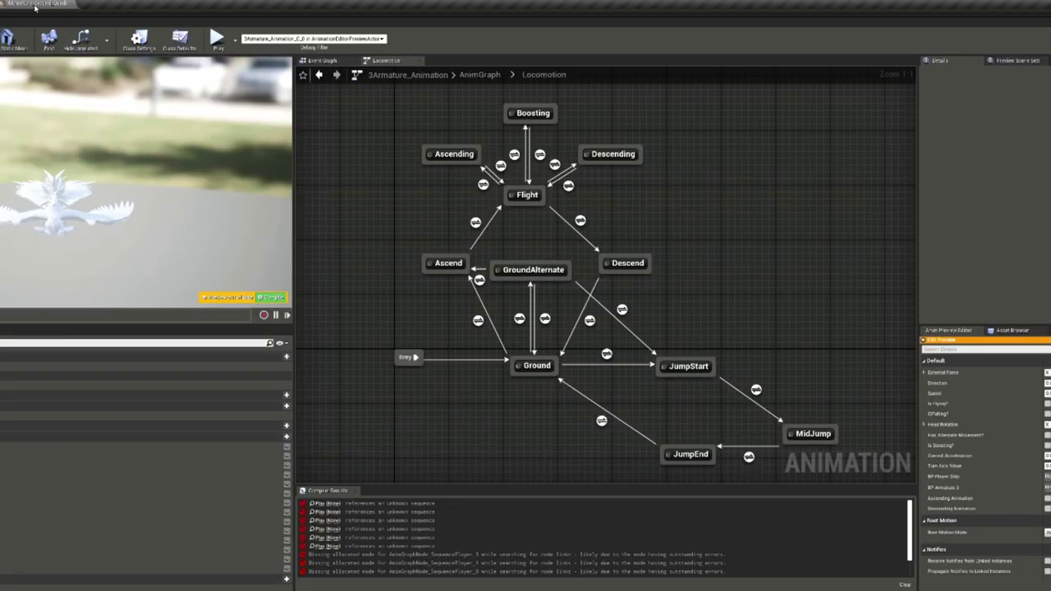
- Open the 3Armature_Air blend space from the 3Armature folder
click(44, 7)
click(71, 3)
click(17, 3)
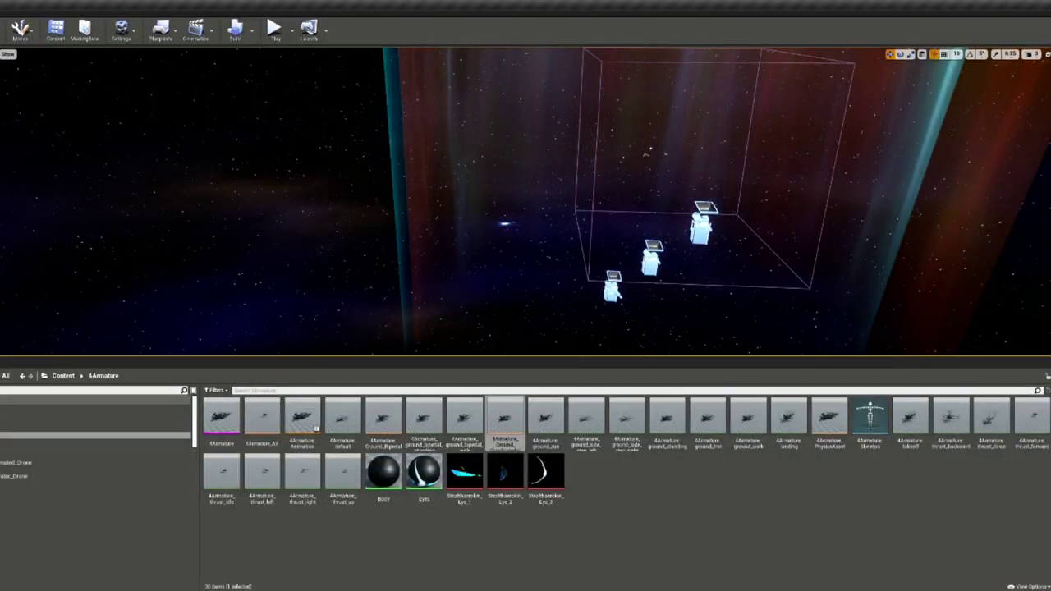
double_click(343, 442)
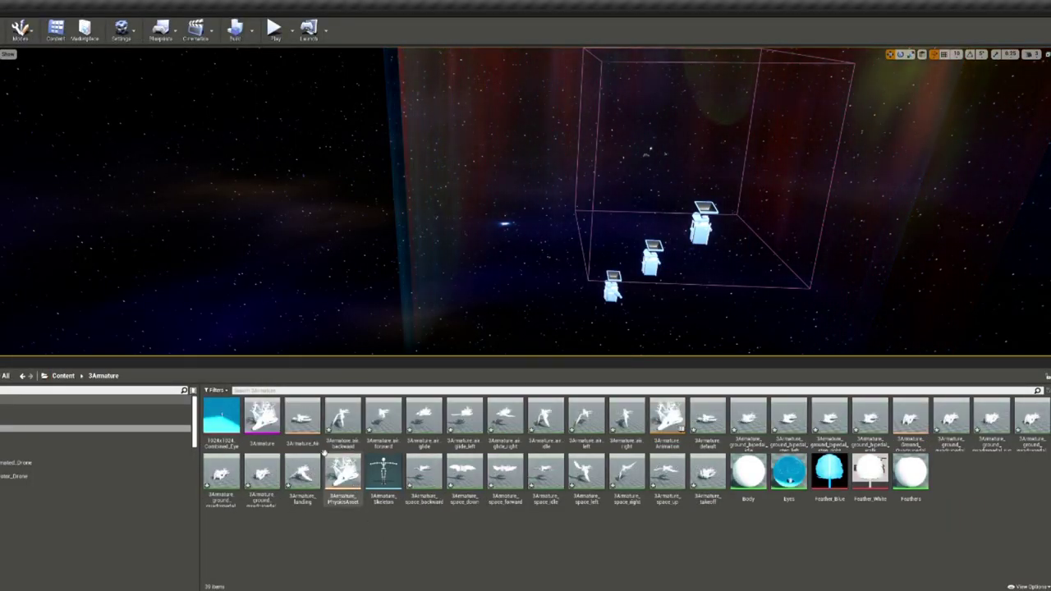
click(315, 432)
double_click(315, 434)
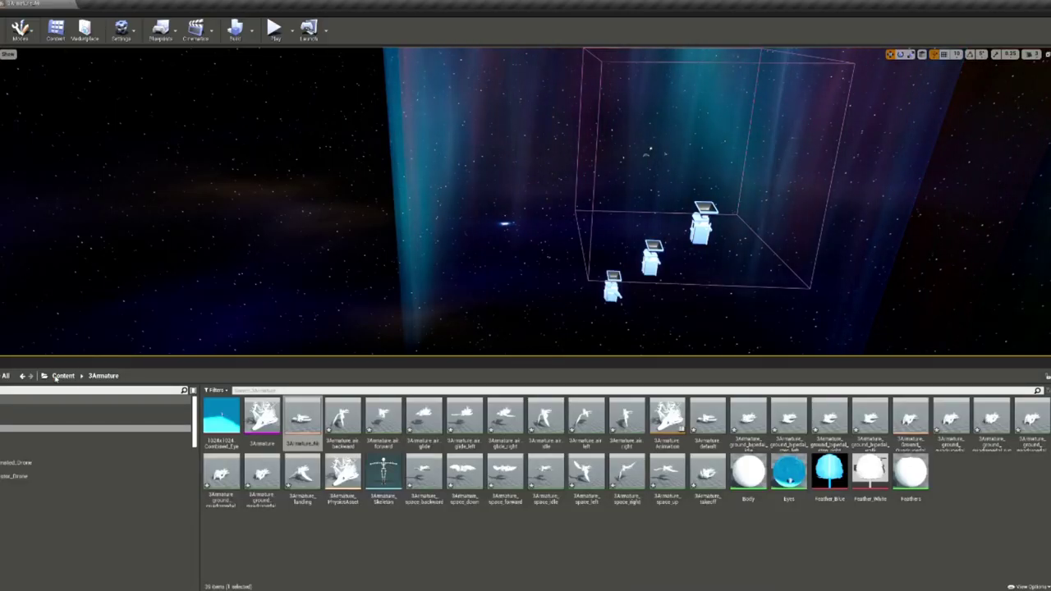
- Open the 4Armature_Air blend space from the 4Armature folder
click(63, 375)
click(385, 444)
double_click(385, 444)
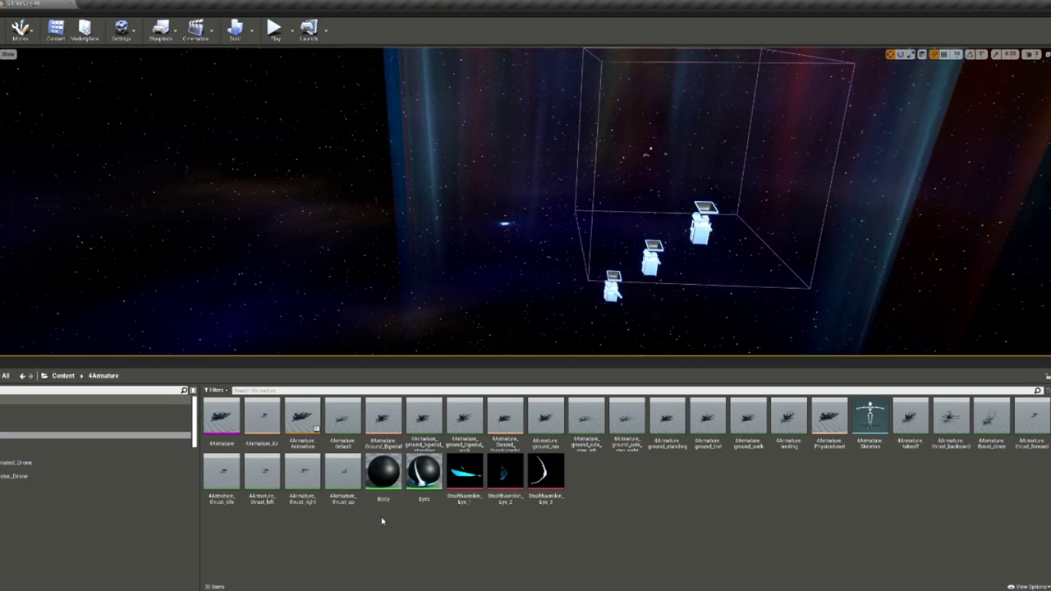
double_click(262, 417)
- Place the air_forward, air_idle, air_left and air_right samples on the 3Armature_Air grid
click(43, 4)
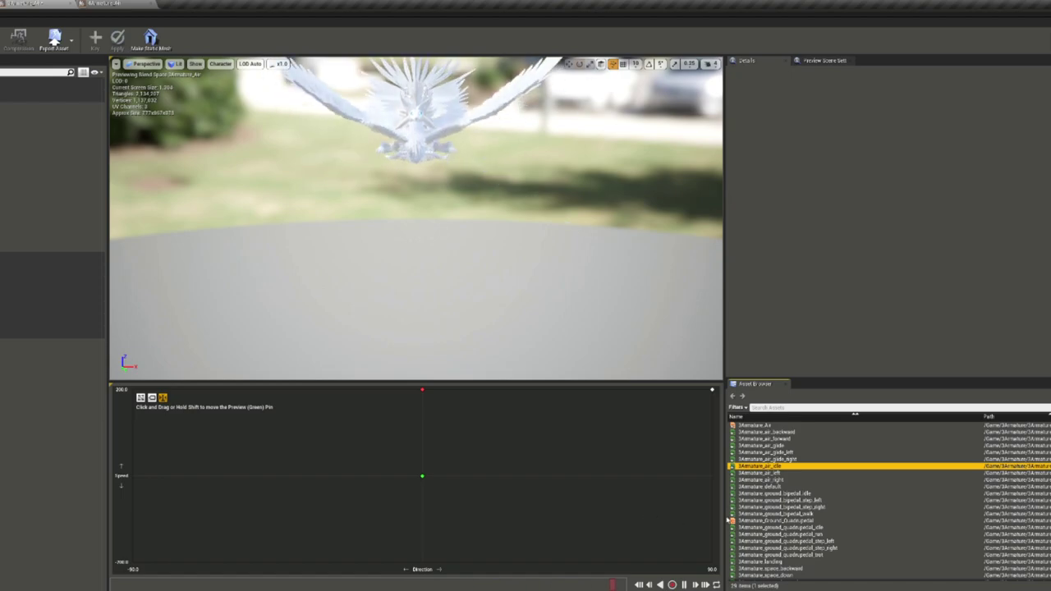
click(772, 439)
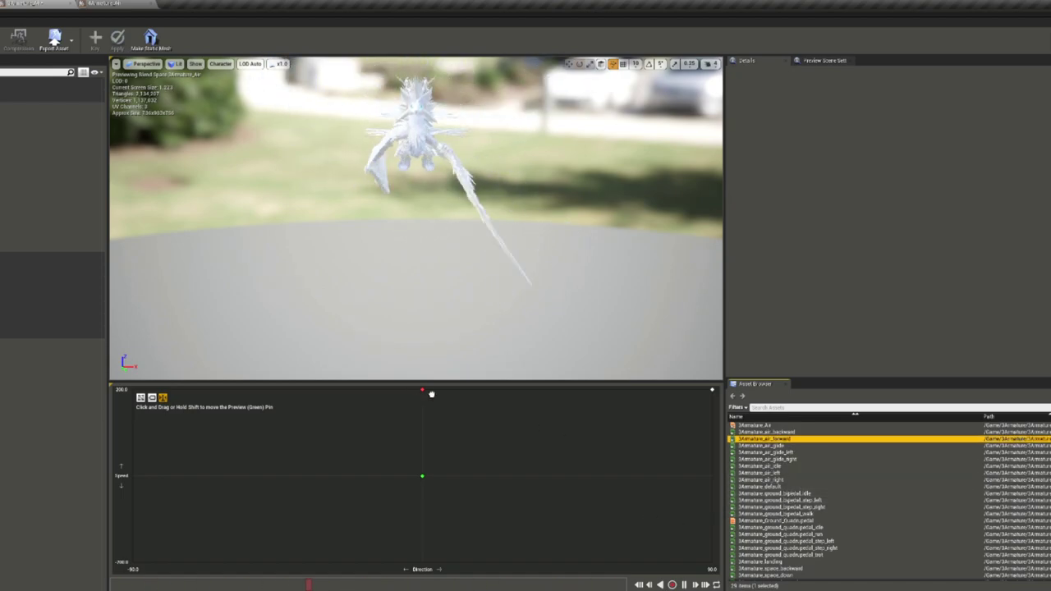
mouse_move(422, 476)
mouse_down()
mouse_move(432, 408)
mouse_move(422, 477)
mouse_up()
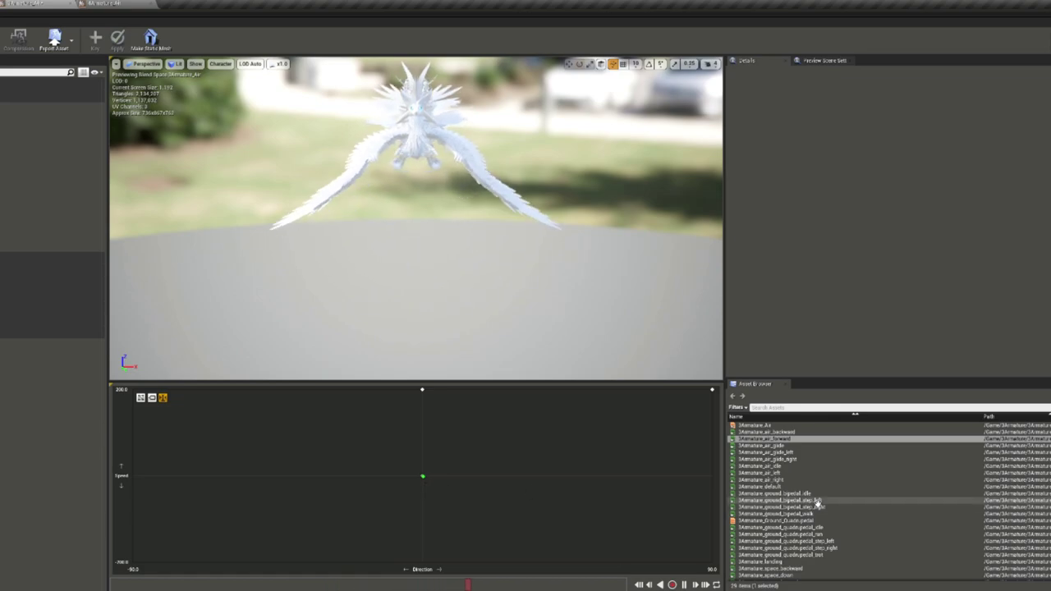
click(789, 466)
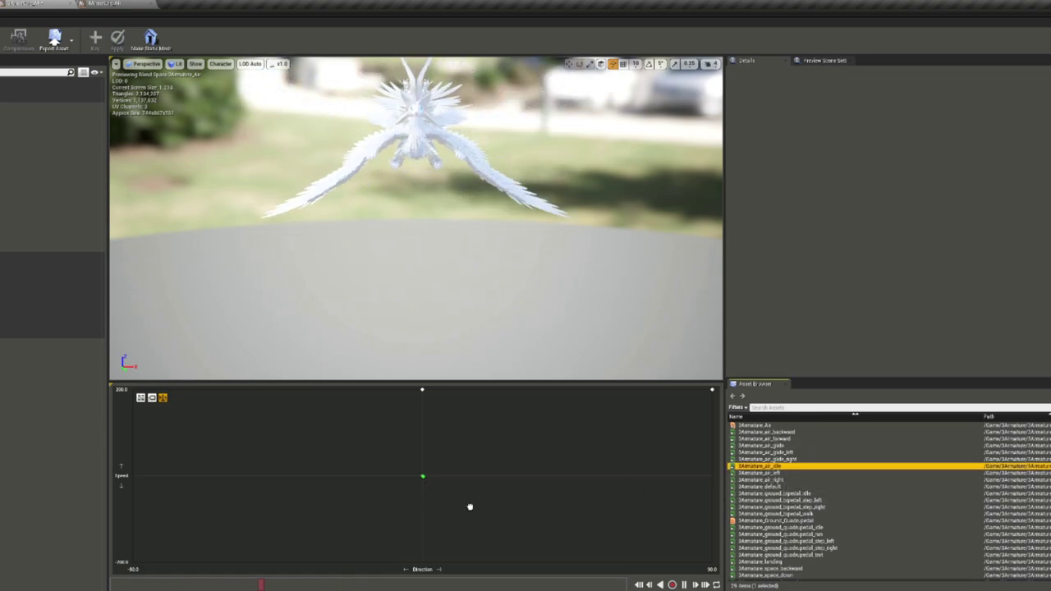
click(793, 473)
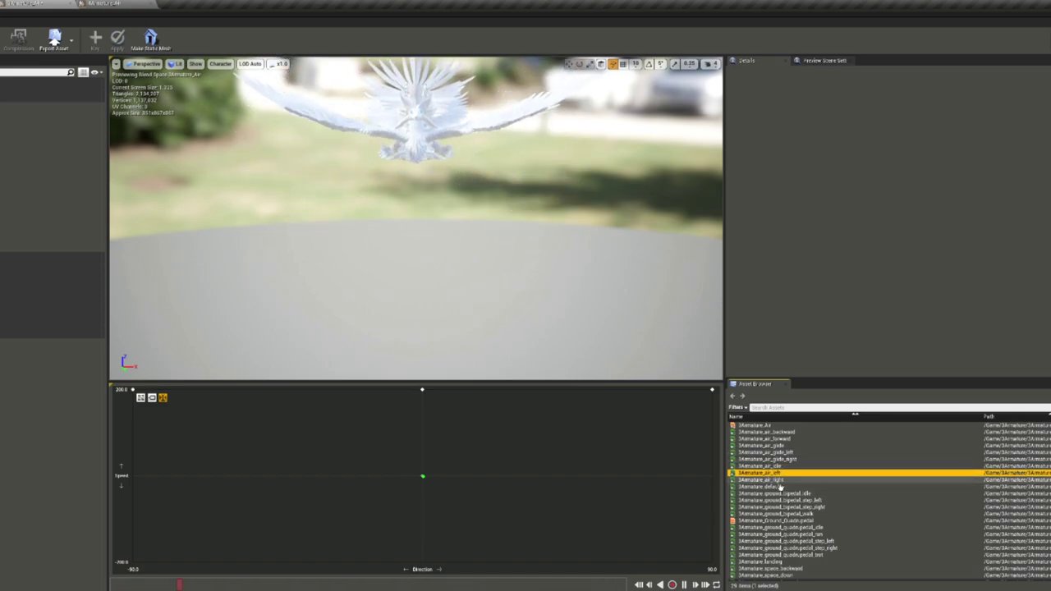
drag(760, 479, 132, 476)
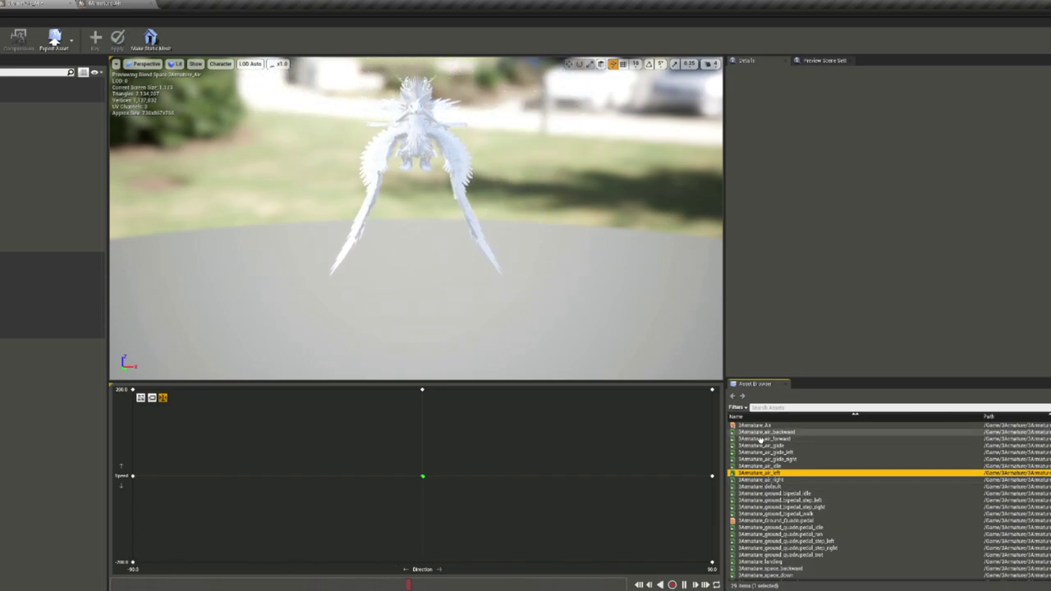
- Add air_backward at the grid centre and reposition the Speed 200 and -200 samples
drag(764, 432, 200, 406)
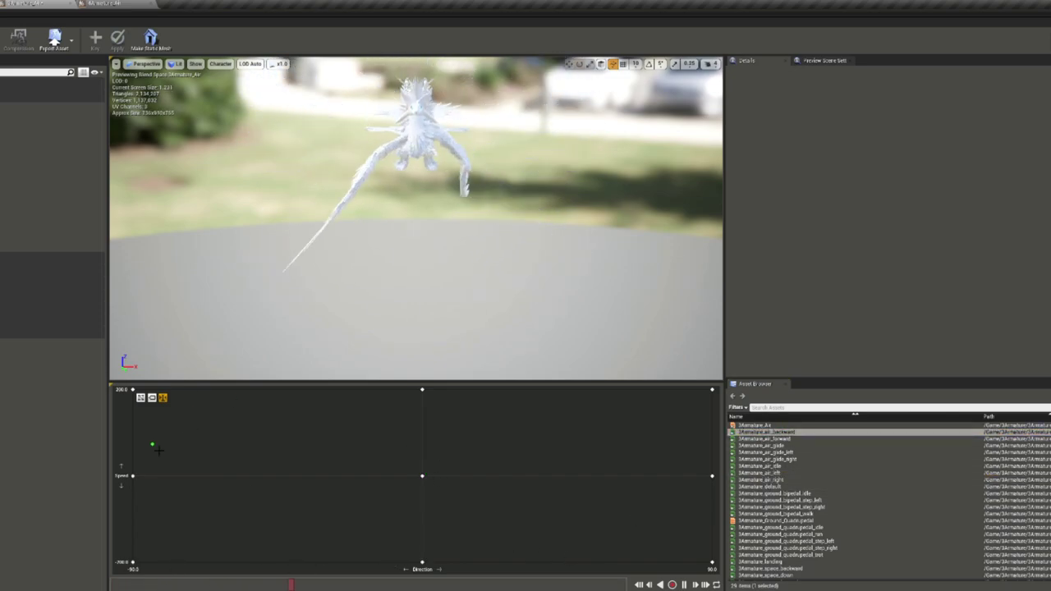
drag(201, 405, 423, 476)
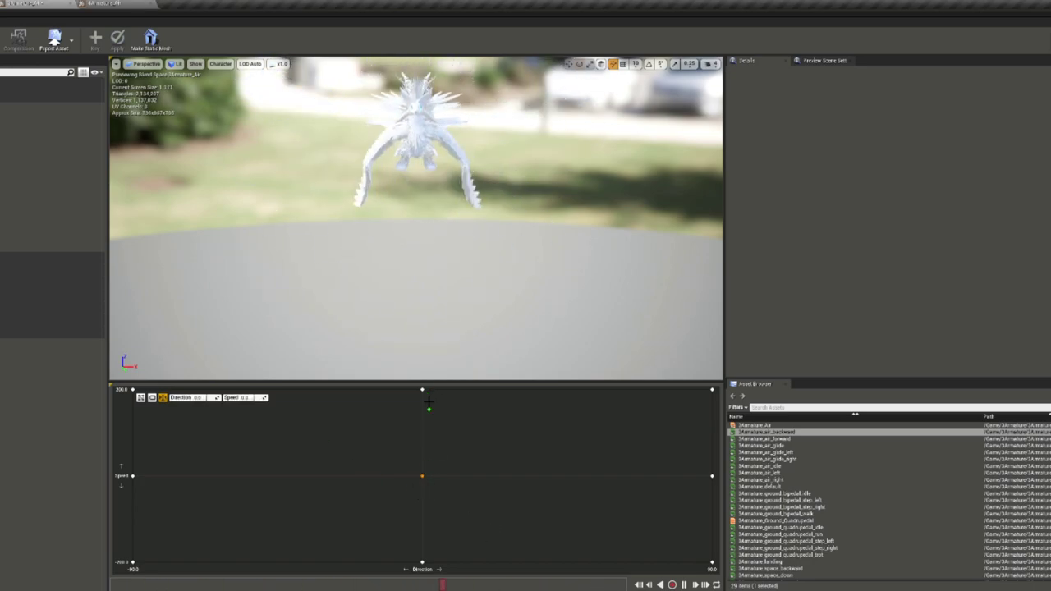
drag(428, 402, 428, 404)
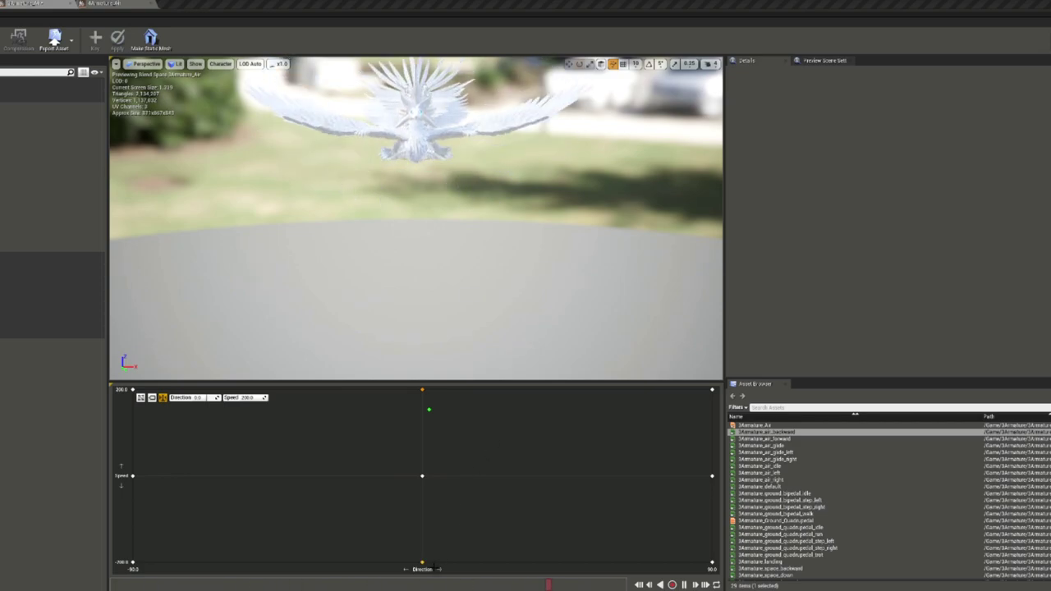
drag(422, 563, 712, 389)
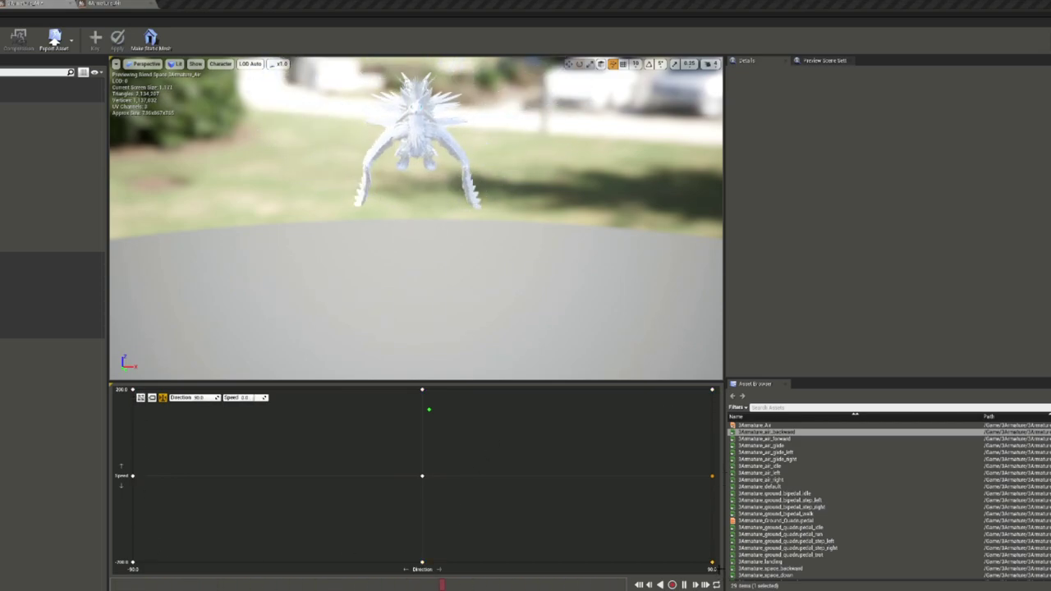
click(422, 563)
click(133, 564)
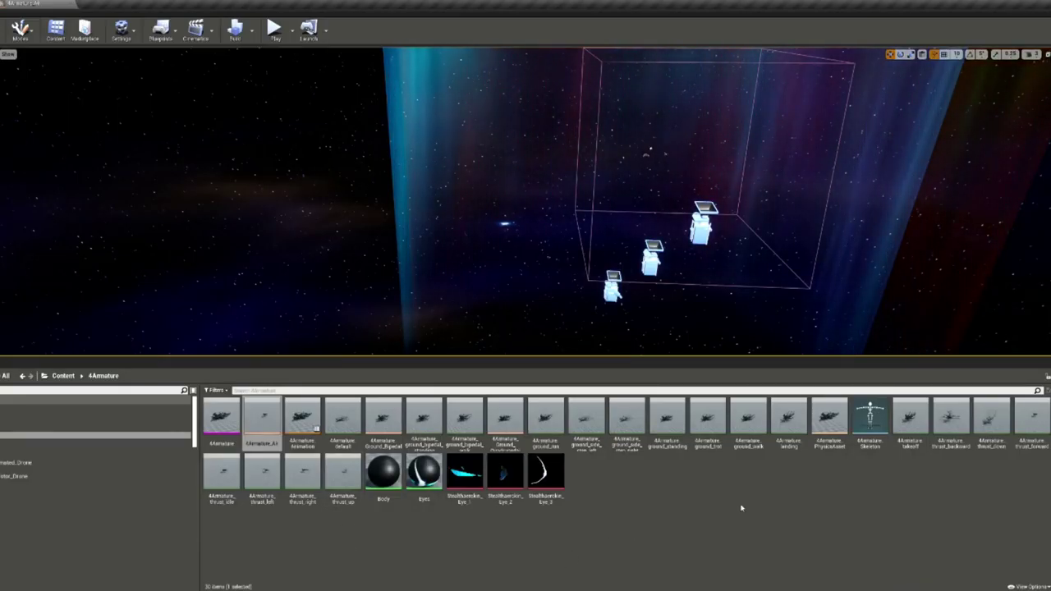
- Duplicate 3Armature_Ground in the 3Armature folder as 3Armature_Ground_Bipedal
key(alt+Left)
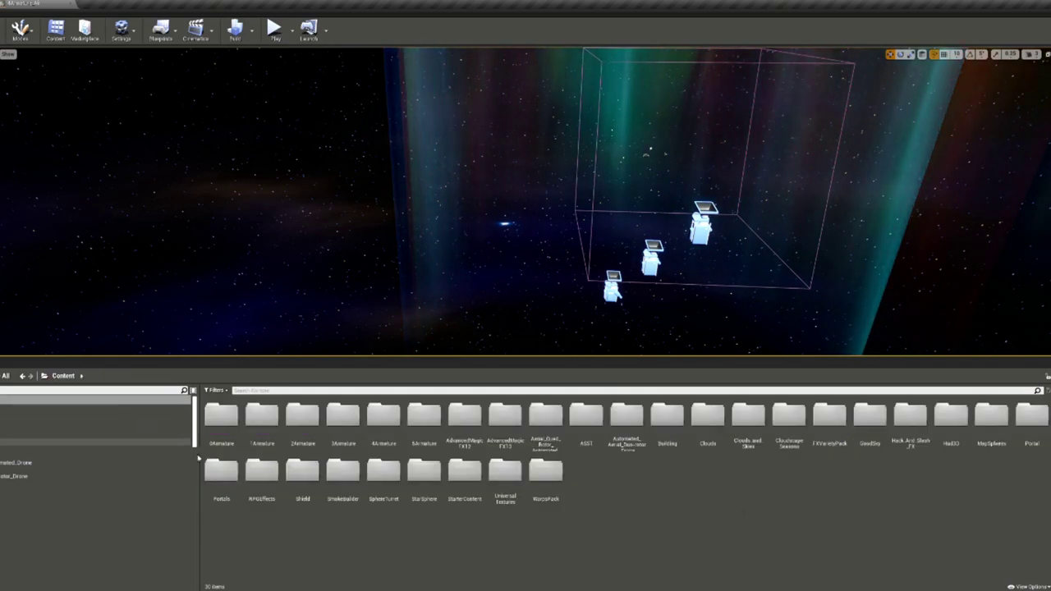
double_click(303, 415)
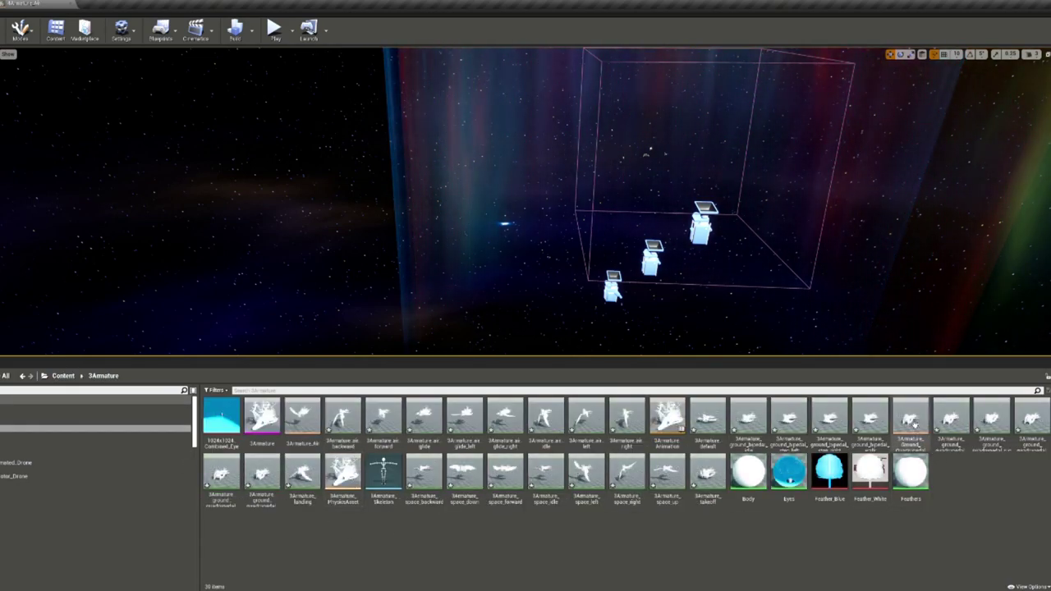
click(914, 422)
key(ctrl+w)
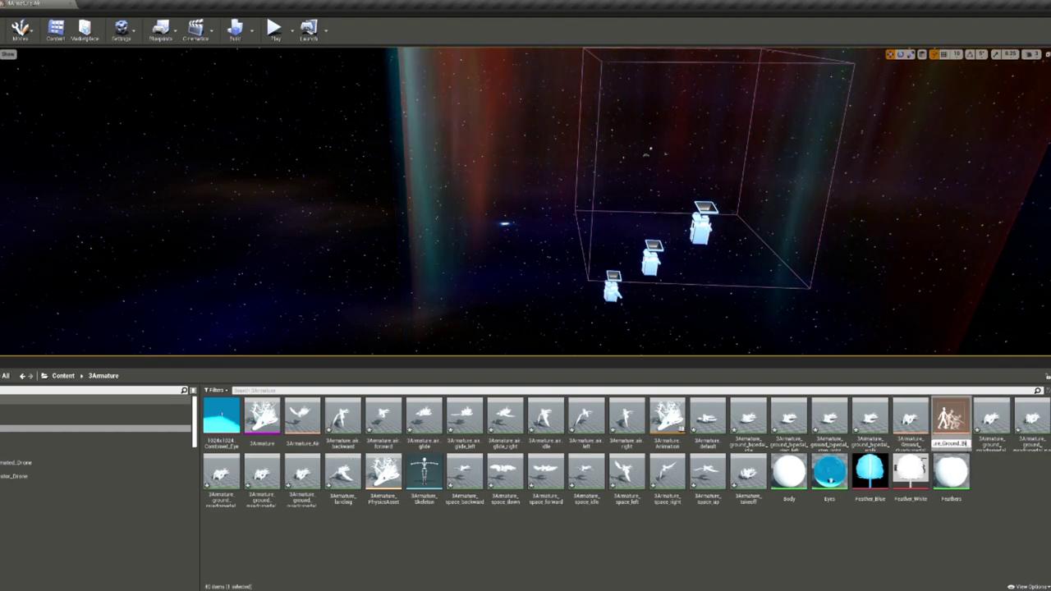
key(Return)
- Open 3Armature_Ground_Bipedal and add ground_bipedal idle, walk, step_left and step_right samples
click(491, 67)
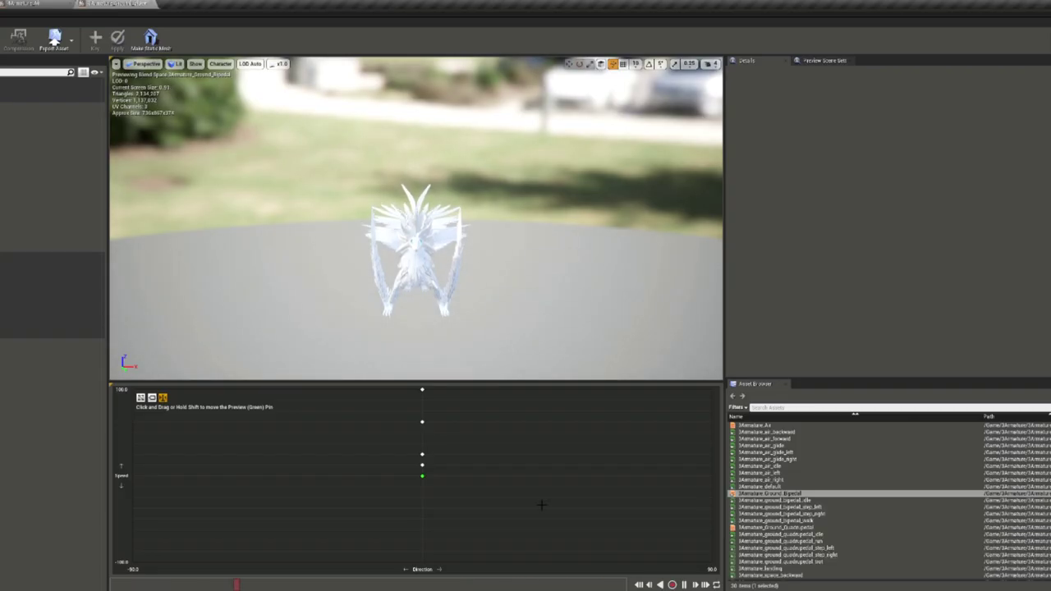
click(756, 501)
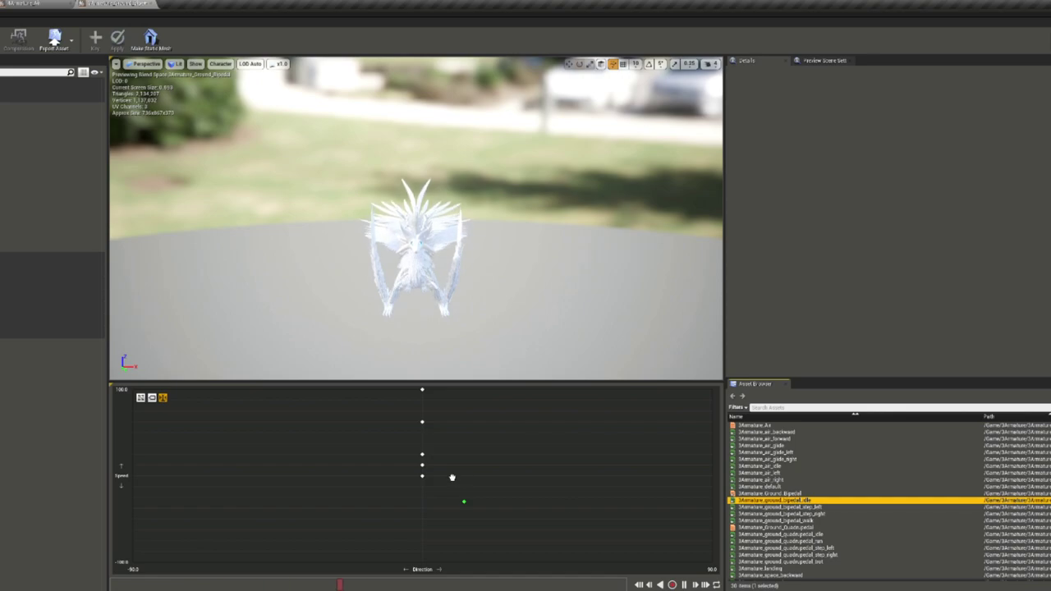
drag(460, 287, 525, 287)
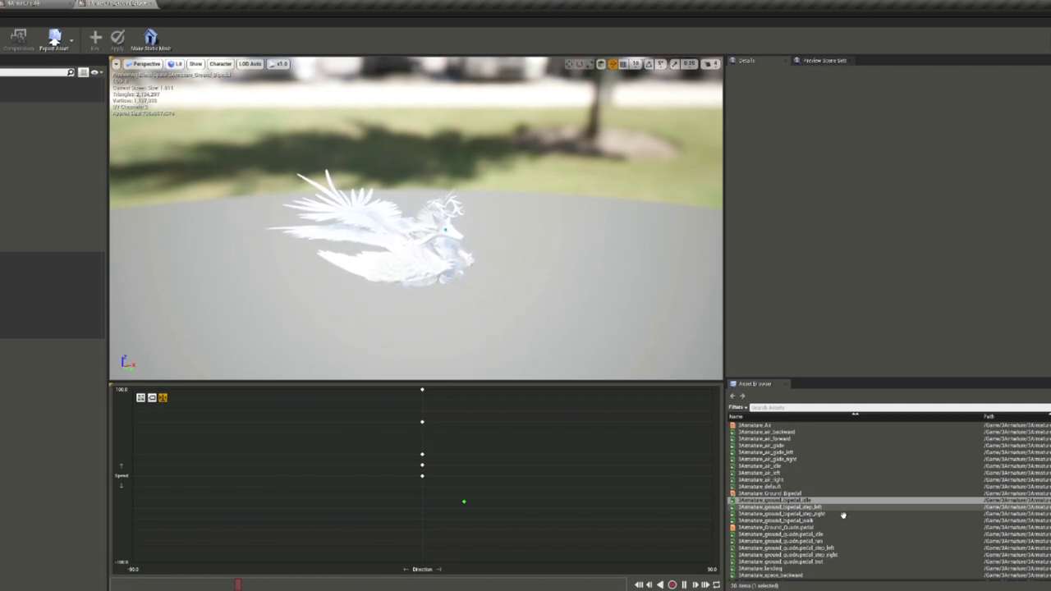
click(804, 507)
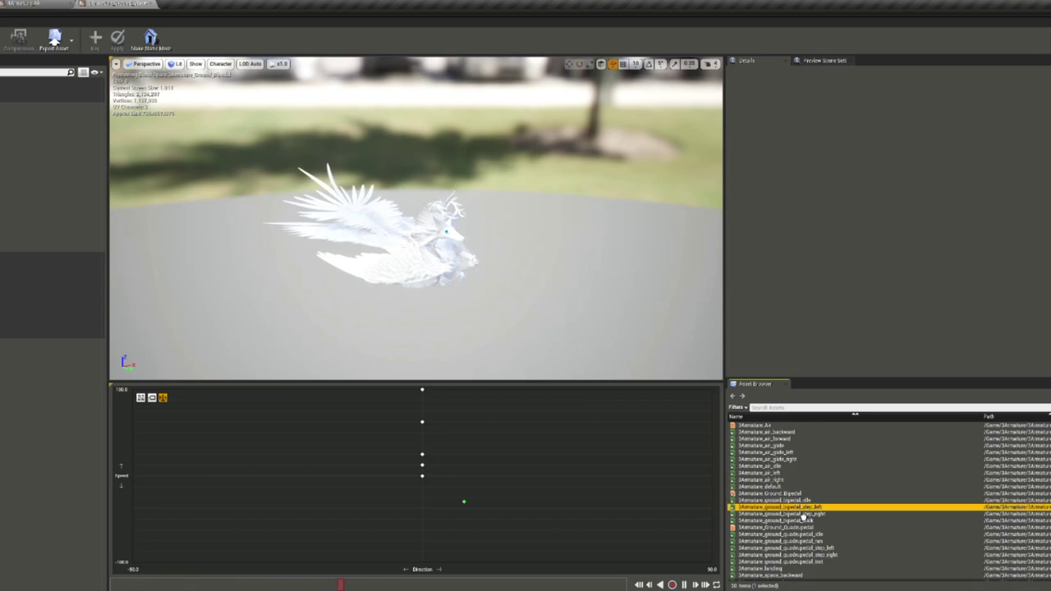
key(Down)
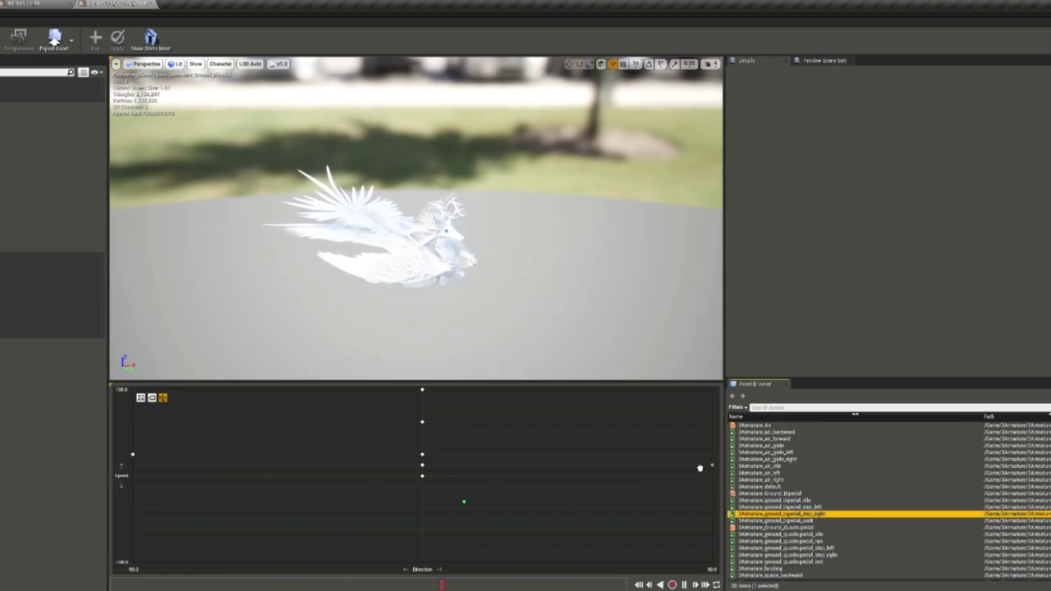
drag(502, 494, 671, 471)
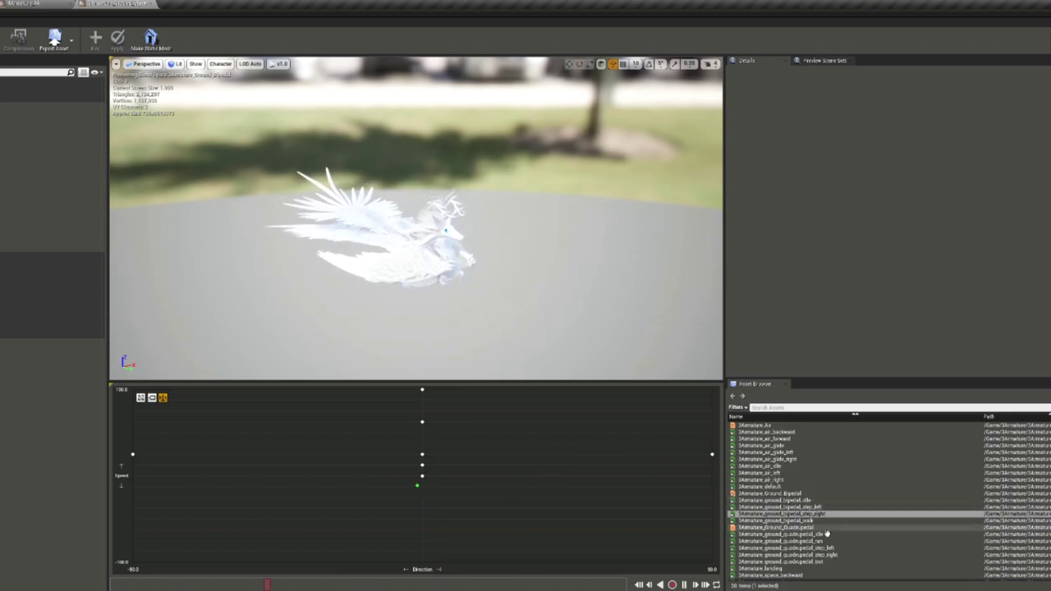
click(822, 521)
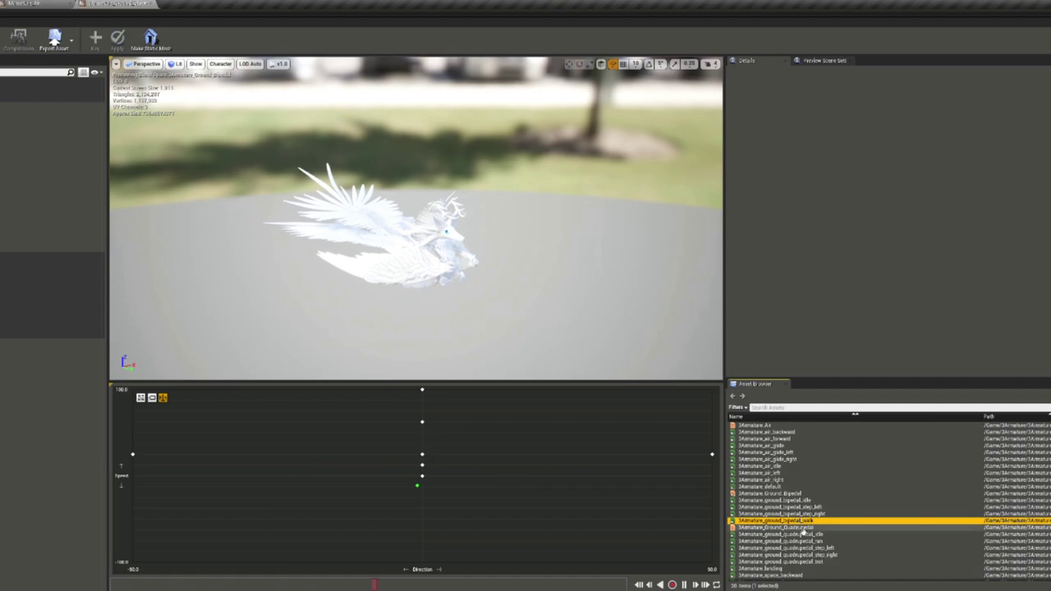
click(427, 396)
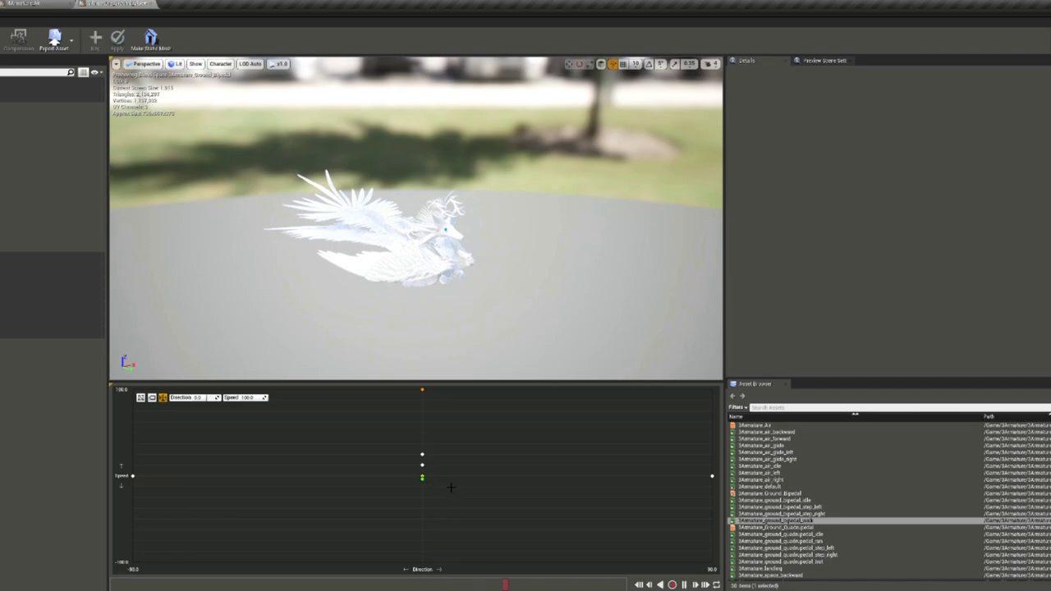
drag(775, 500, 464, 474)
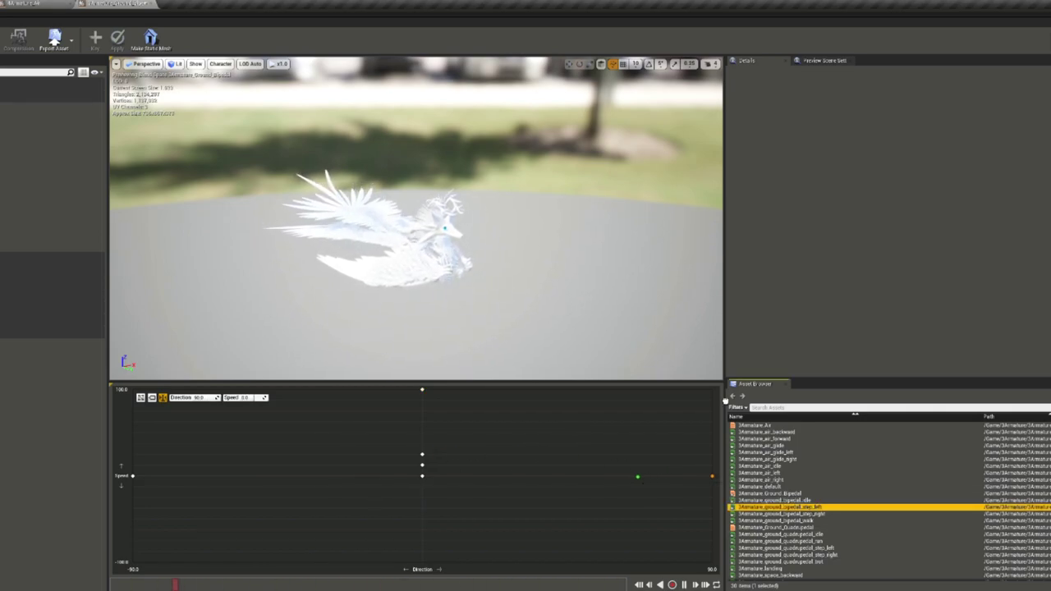
click(781, 514)
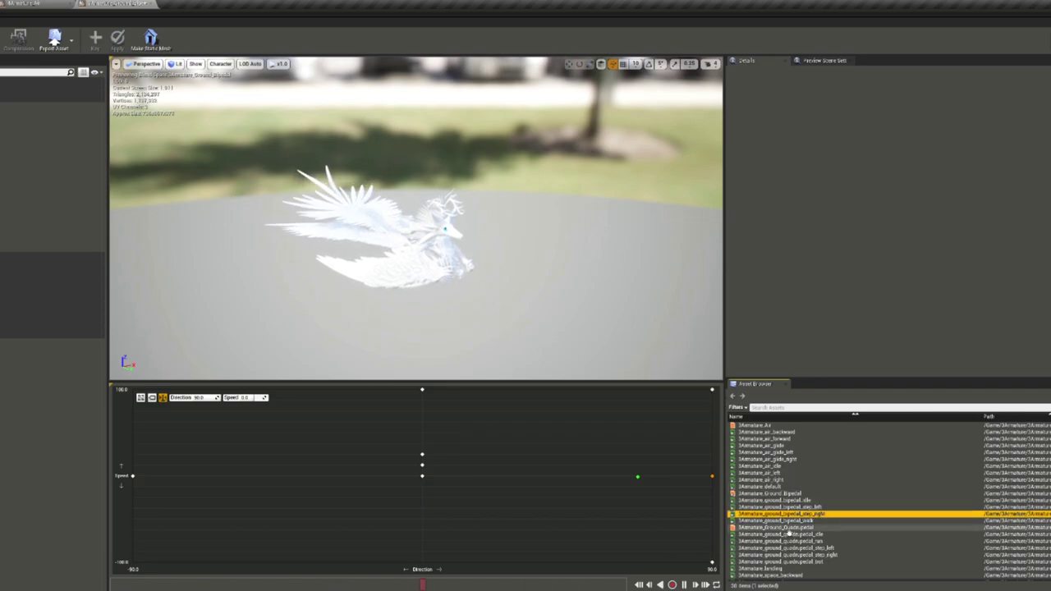
click(811, 509)
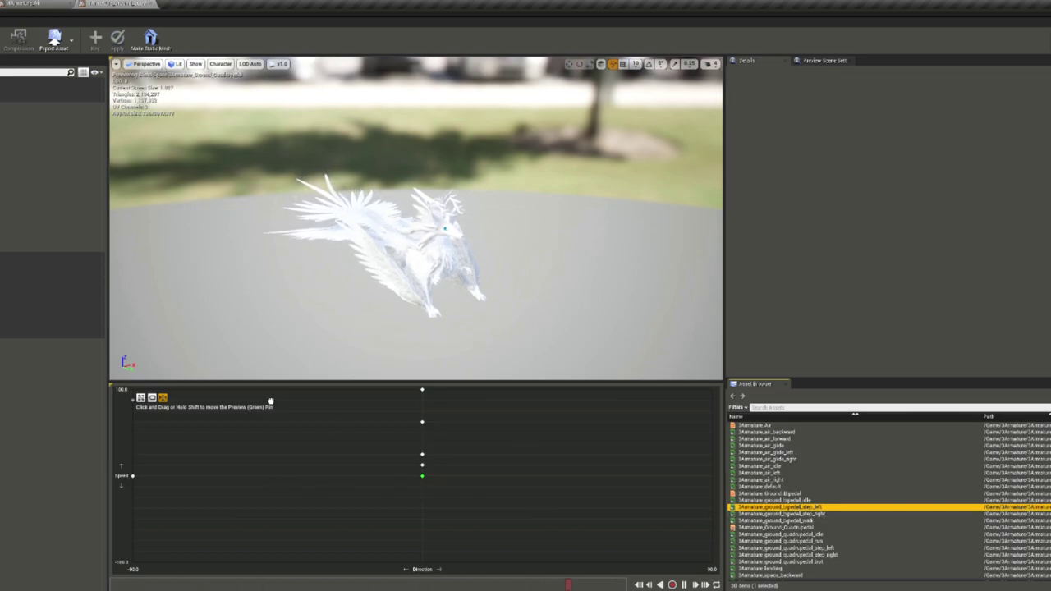
- Place quadrupedal_step_left and step_right at the -90 and 90 Direction edges and preview blends
drag(776, 548, 433, 537)
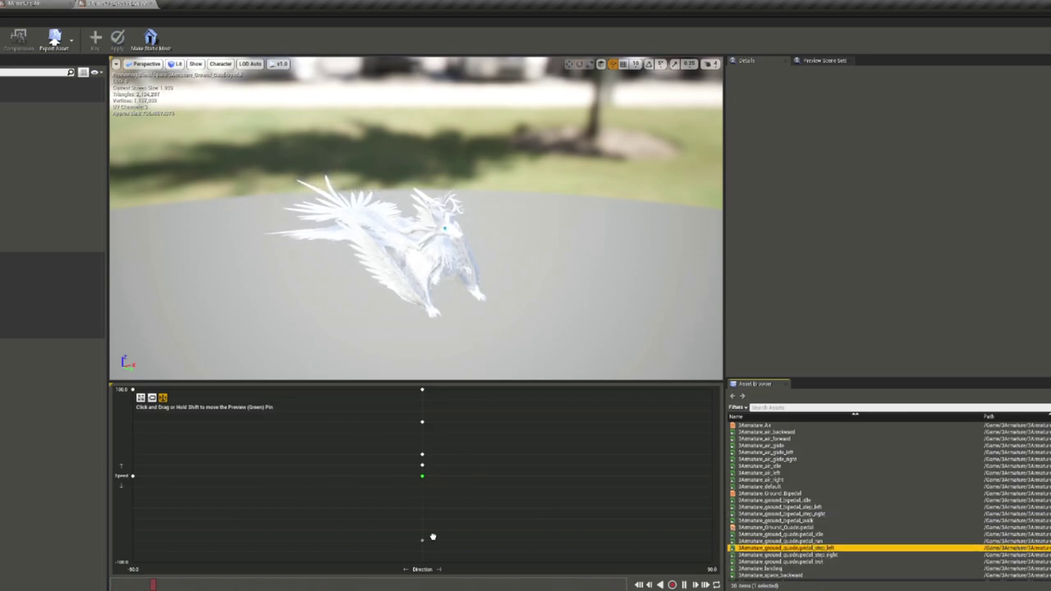
click(134, 476)
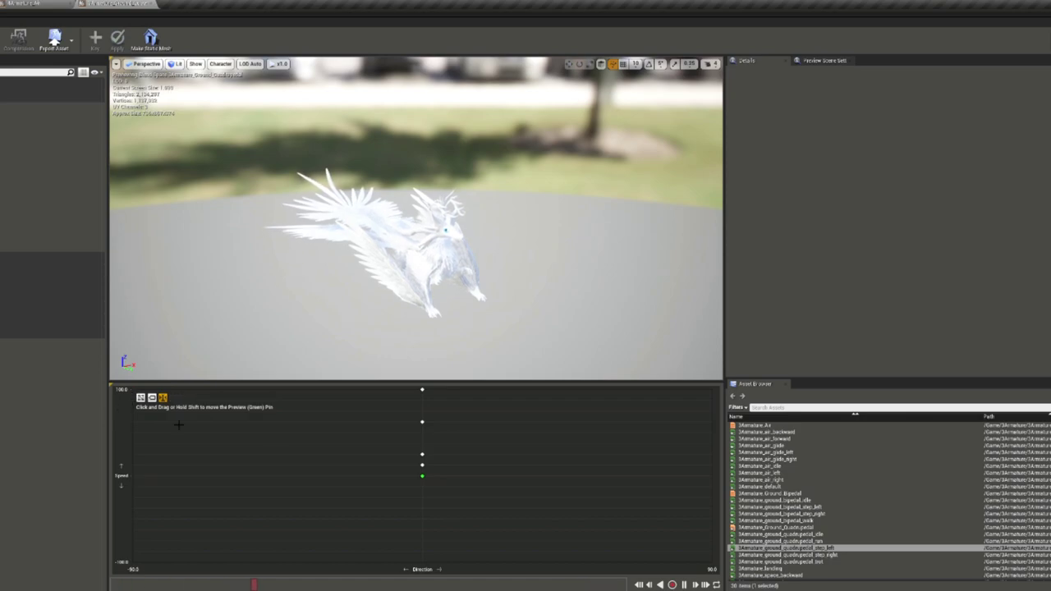
drag(764, 549, 237, 488)
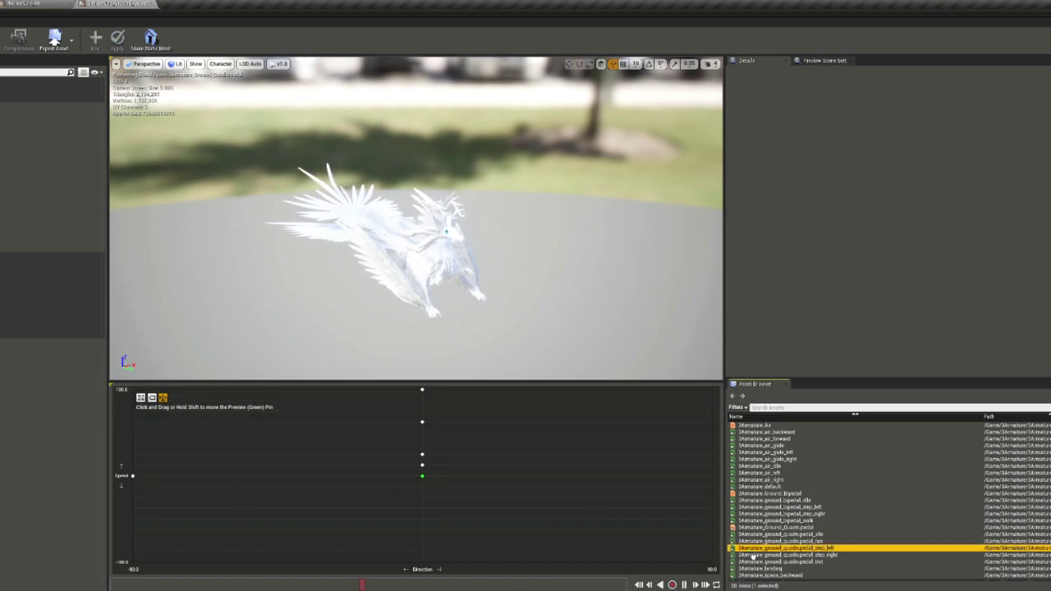
drag(785, 555, 712, 476)
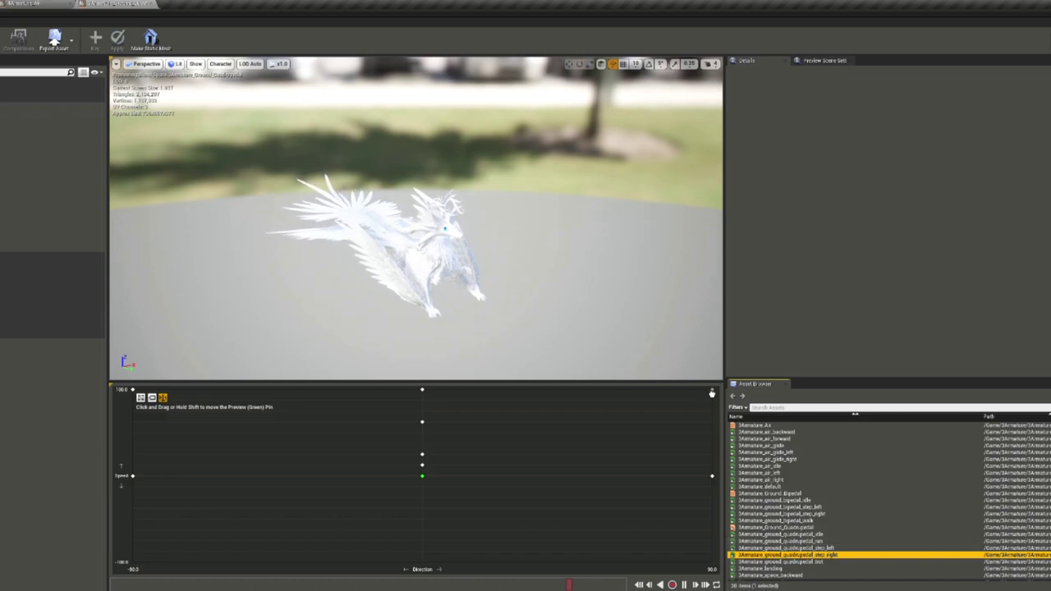
drag(435, 481, 674, 464)
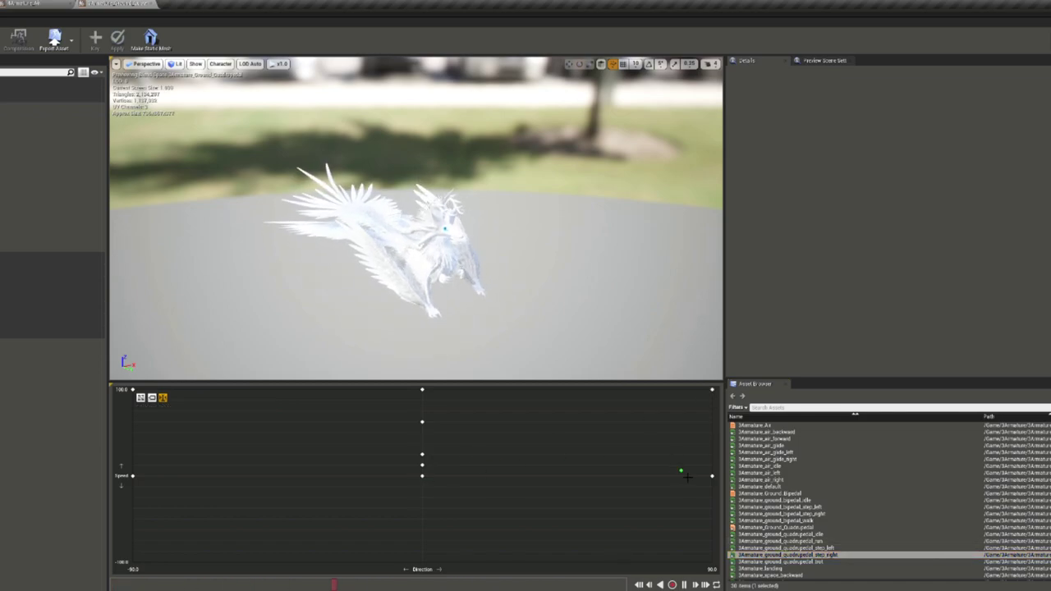
mouse_move(446, 461)
mouse_down()
mouse_move(586, 395)
mouse_move(611, 402)
mouse_move(427, 477)
mouse_up()
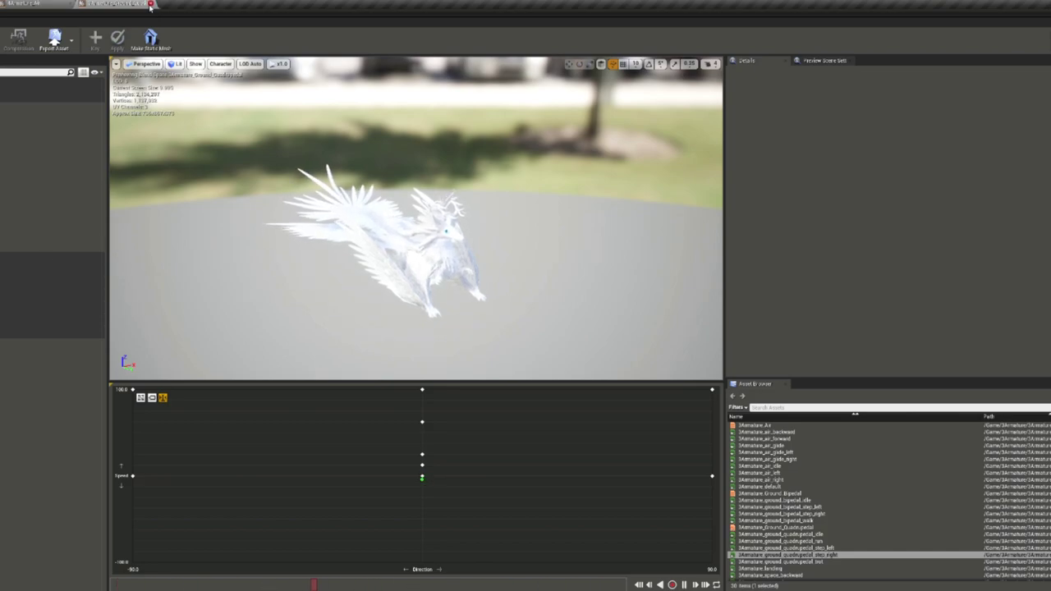
- Inspect the Ground, GroundAlternate and Ascend state graphs in the Locomotion state machine
click(72, 6)
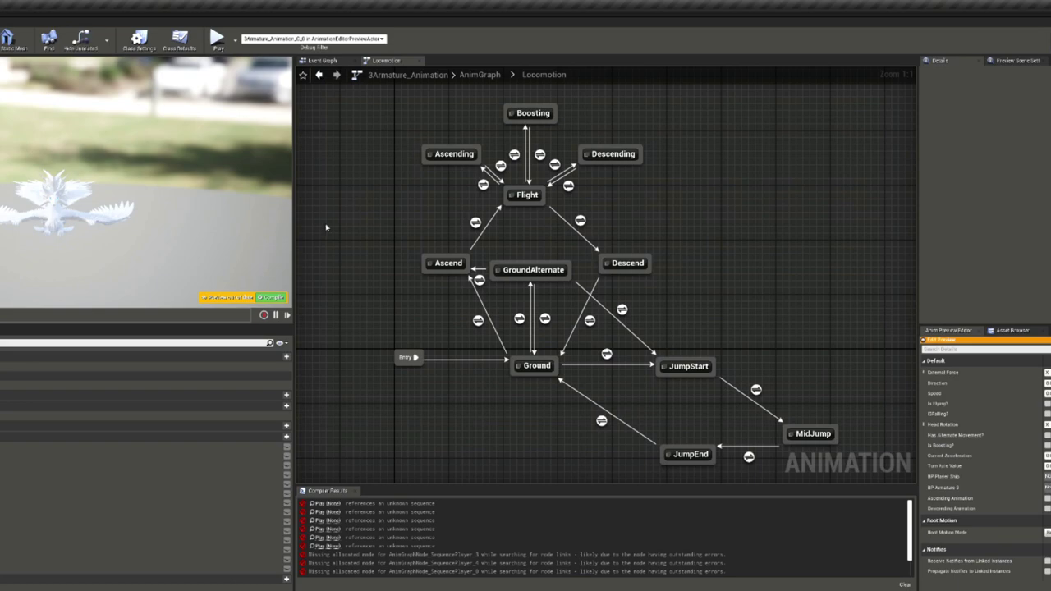
double_click(525, 366)
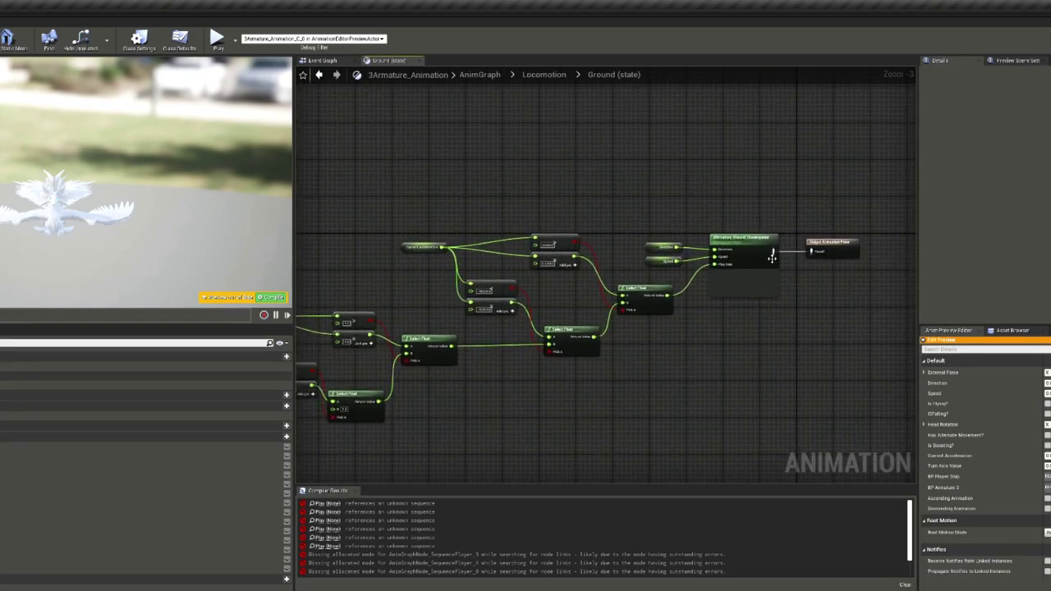
click(542, 74)
double_click(551, 266)
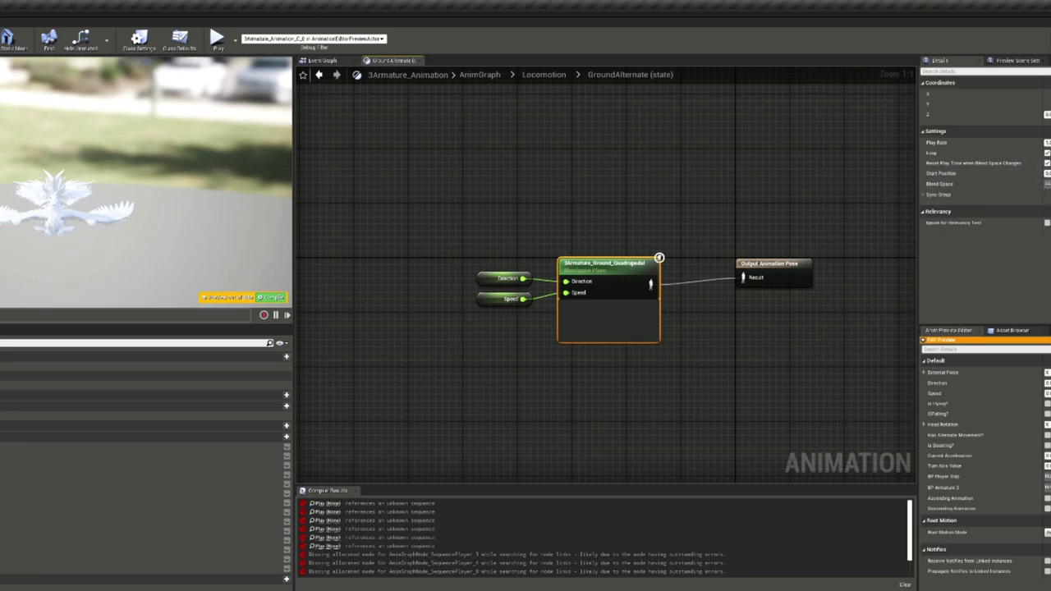
click(621, 173)
click(543, 74)
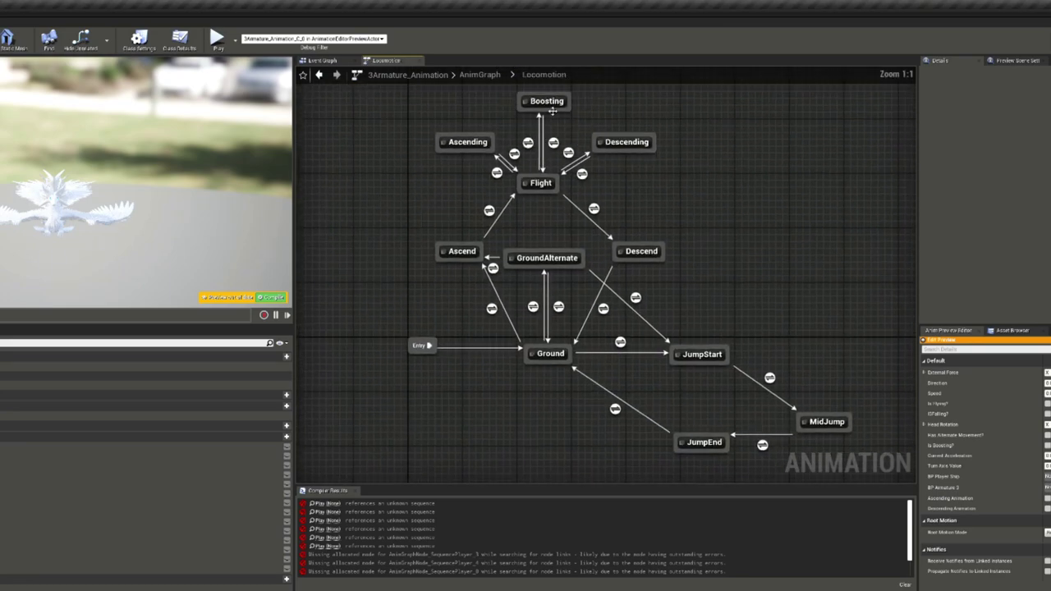
double_click(464, 256)
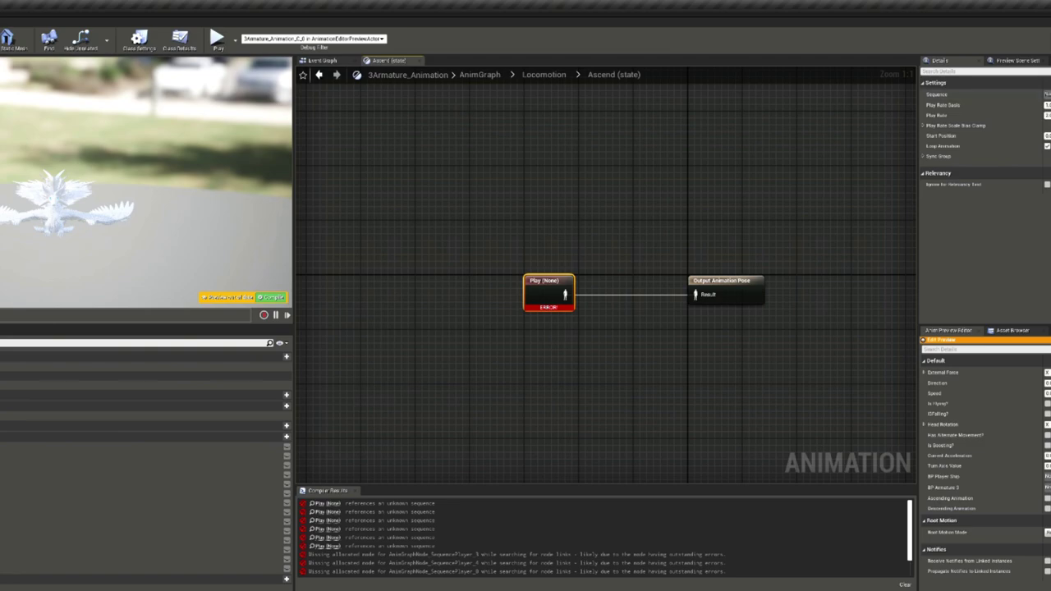
click(543, 74)
- Inspect the Descend, Flight and Descending state graphs, ending in the Boosting state
double_click(641, 258)
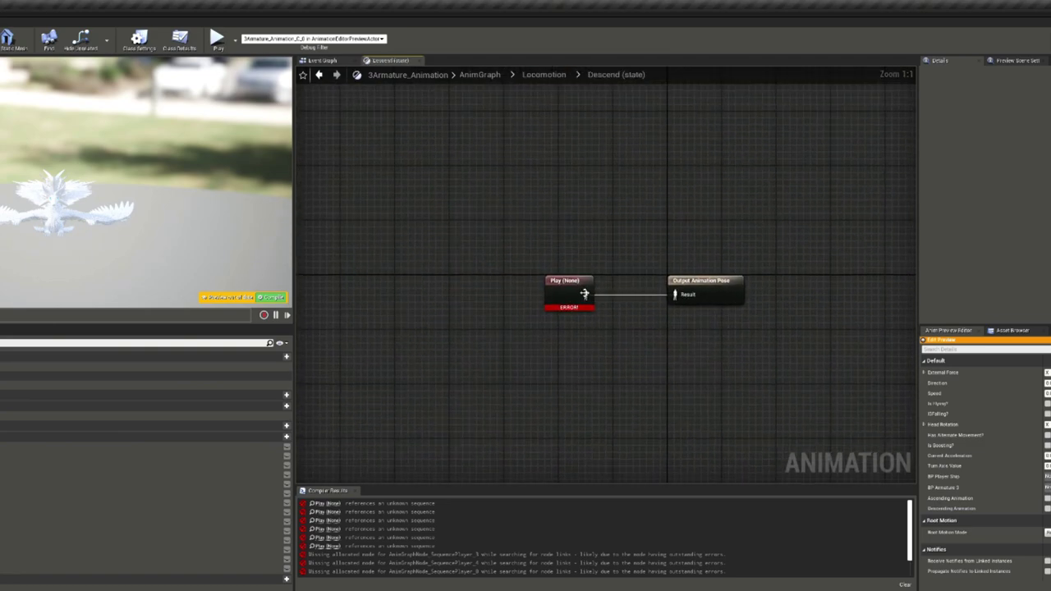
click(566, 291)
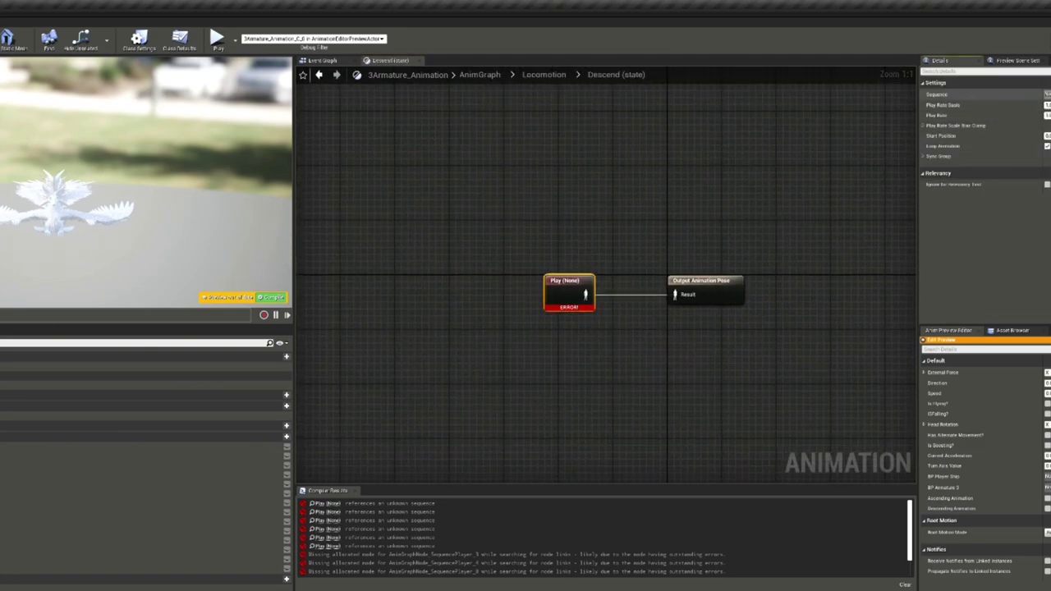
click(544, 74)
double_click(544, 189)
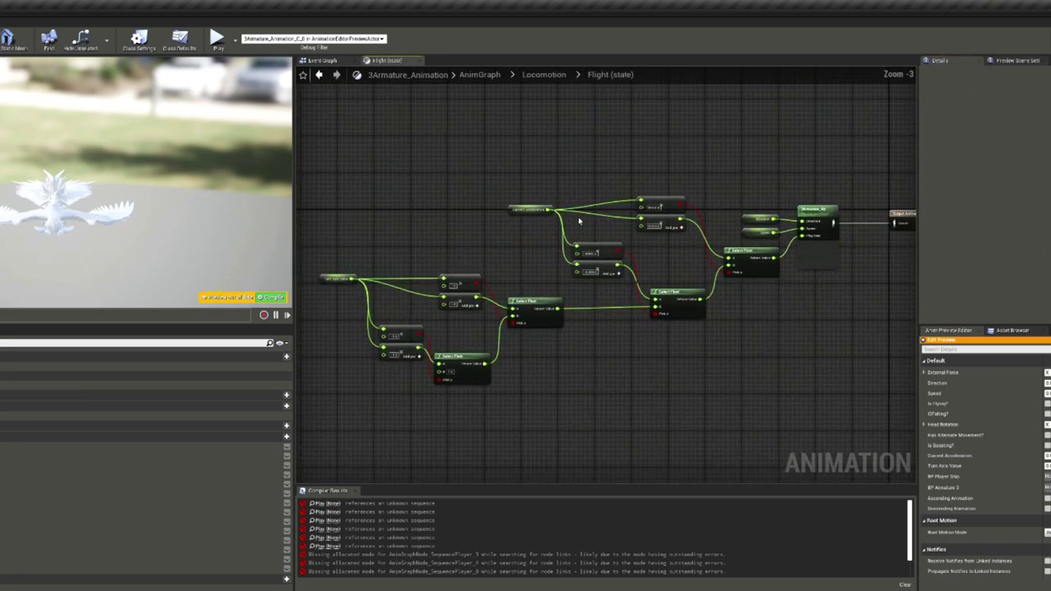
click(711, 261)
click(544, 74)
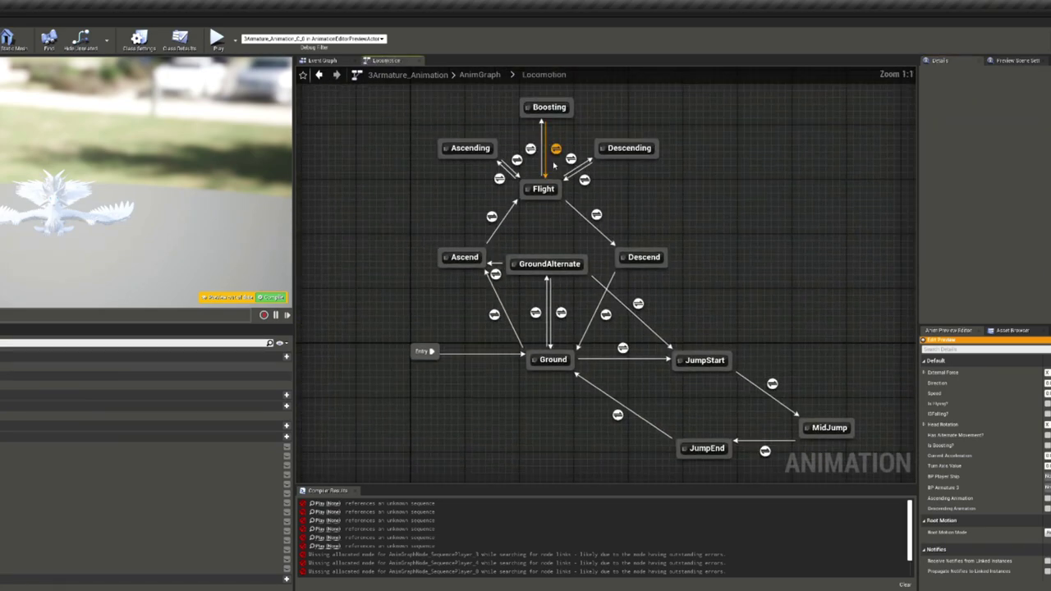
double_click(629, 148)
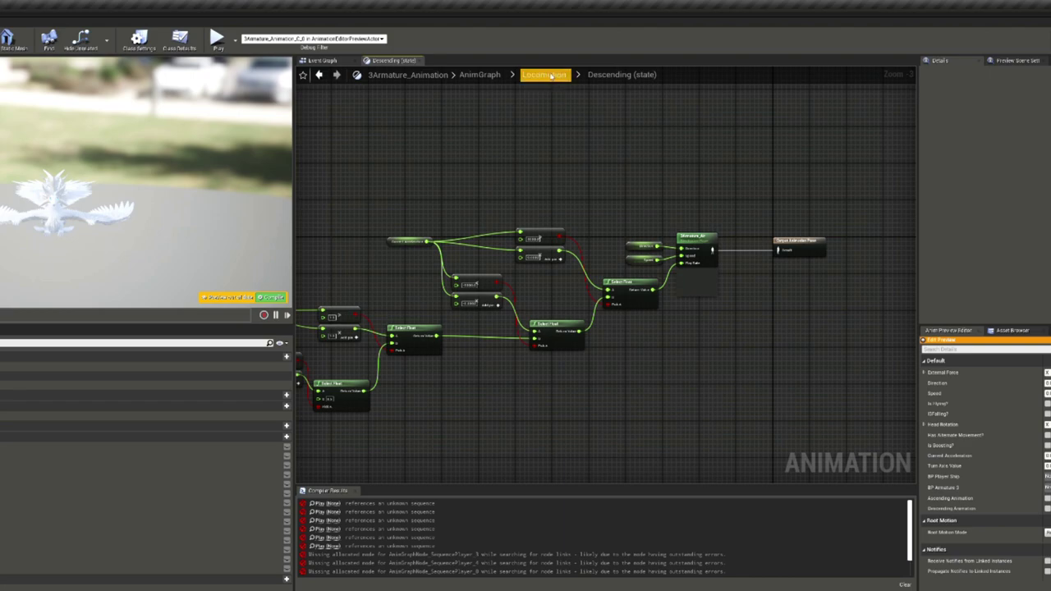
click(551, 74)
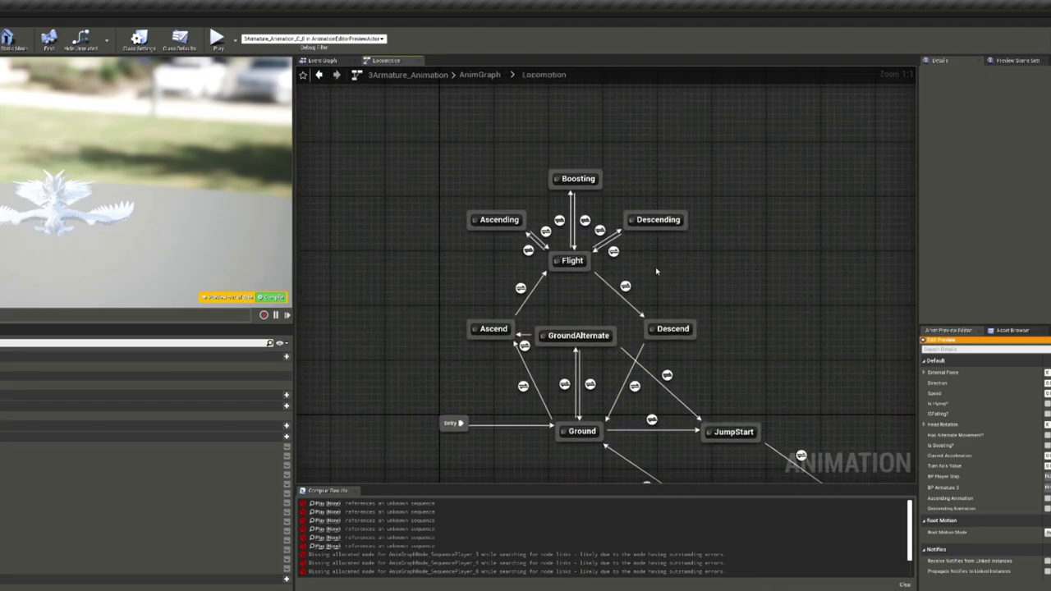
double_click(577, 179)
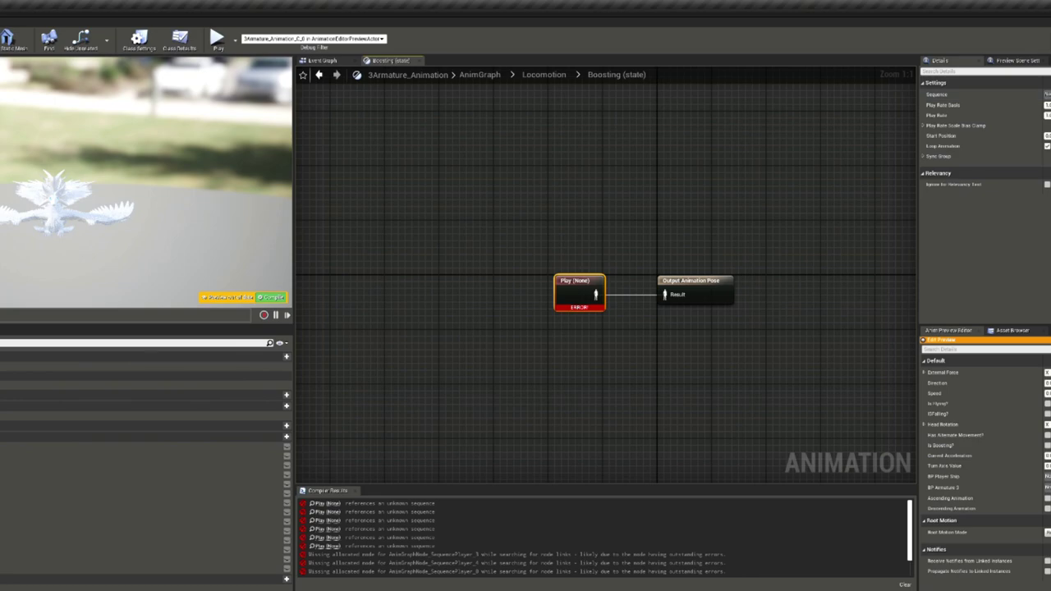
- Inspect the Ascend and Descend state graphs, returning to Locomotion between them
click(544, 75)
click(474, 264)
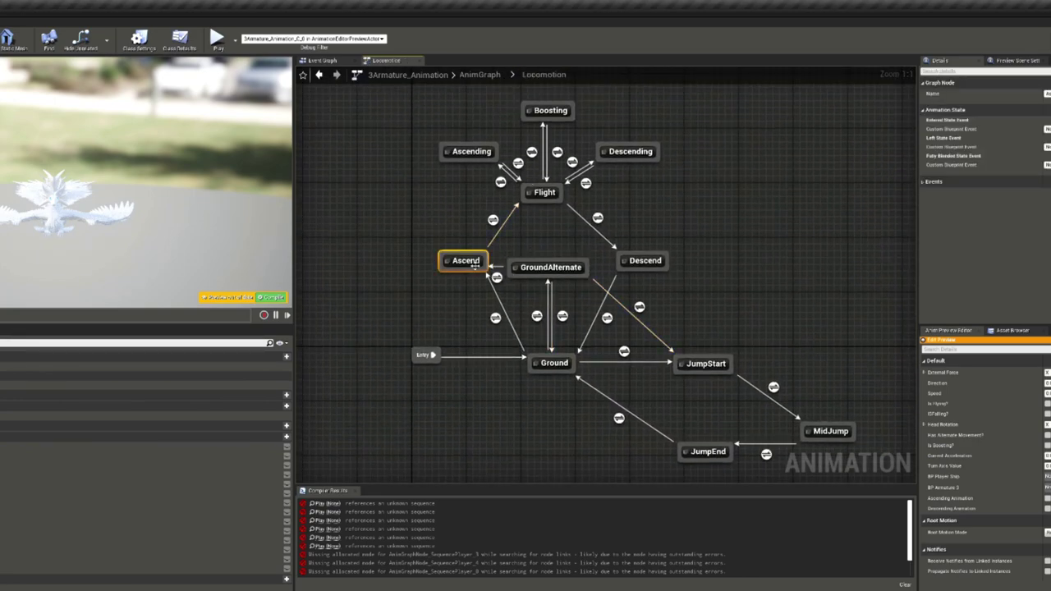
double_click(474, 262)
click(546, 75)
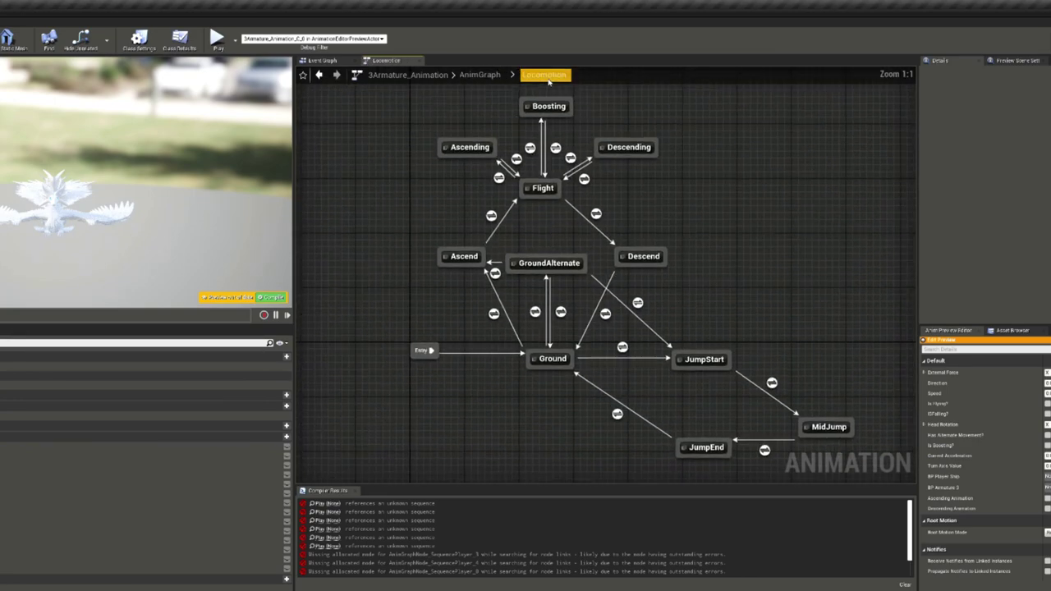
double_click(641, 255)
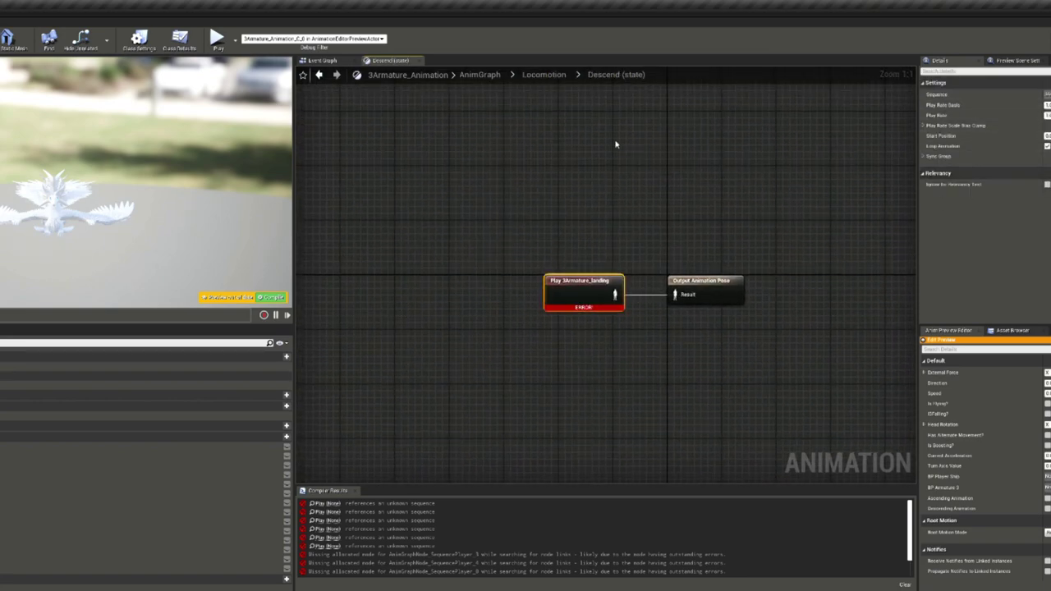
click(543, 75)
double_click(474, 263)
- Inspect the JumpStart, MidJump and JumpEnd state graphs, then return to the Locomotion state machine
click(545, 74)
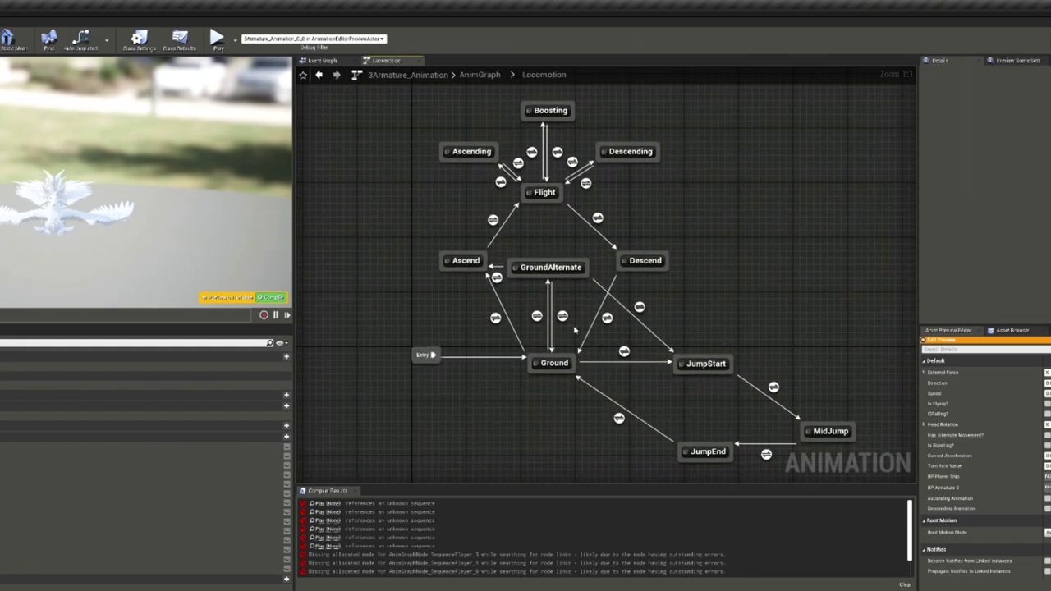
double_click(704, 364)
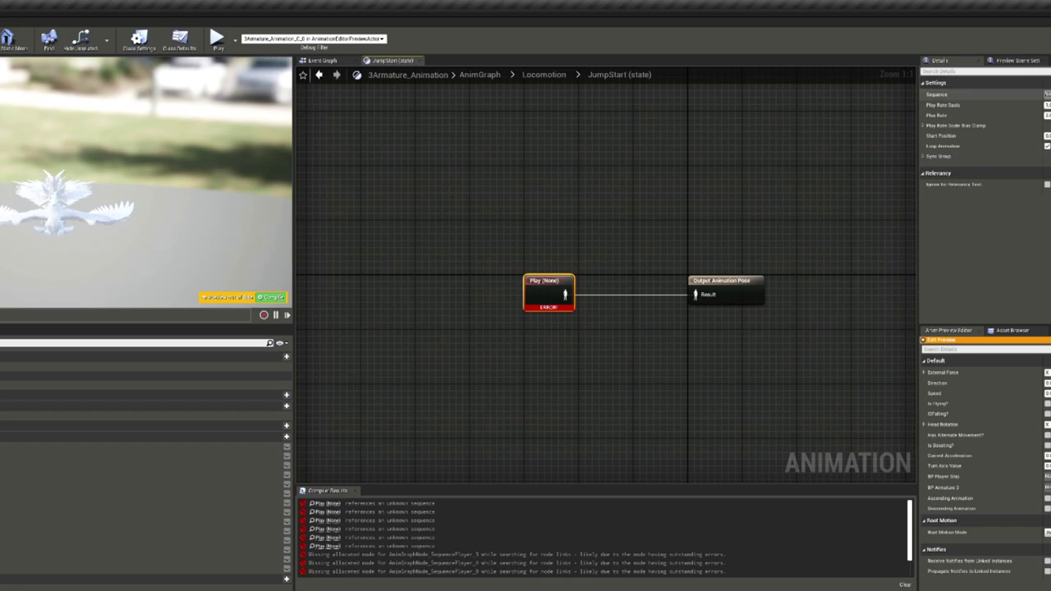
click(544, 74)
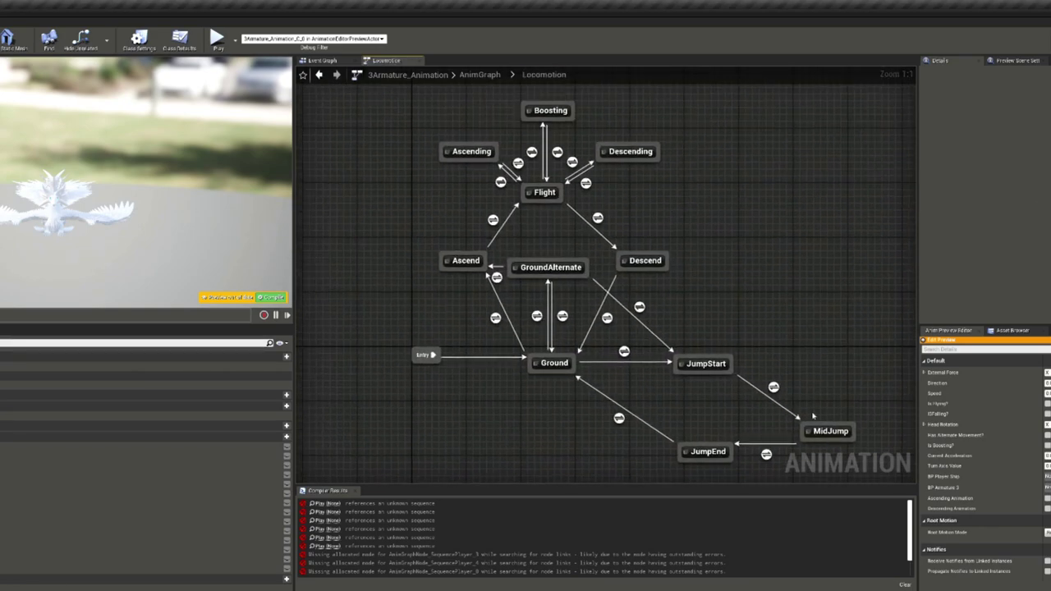
double_click(827, 431)
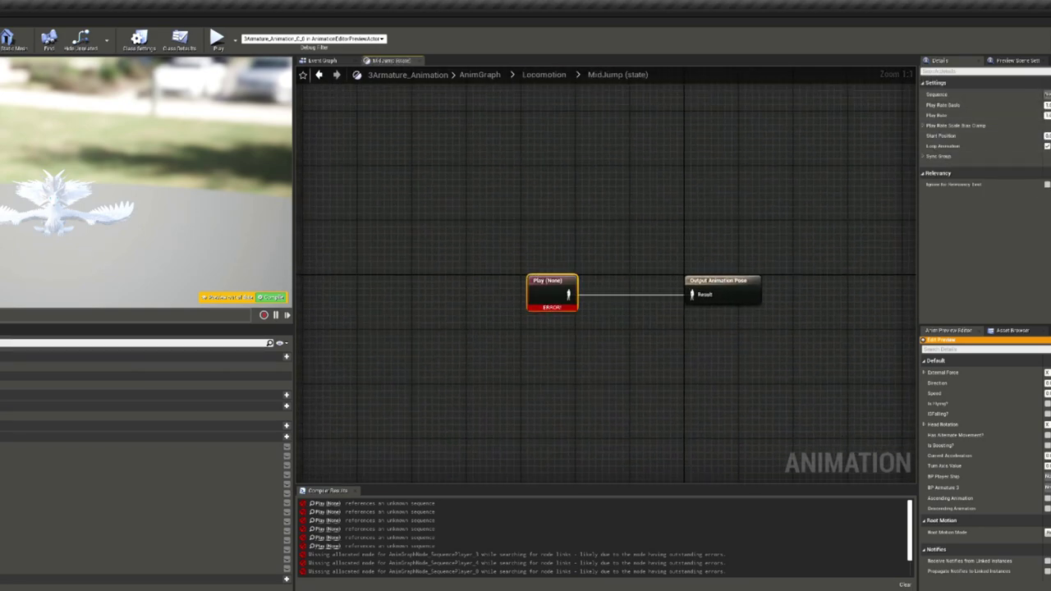
click(536, 76)
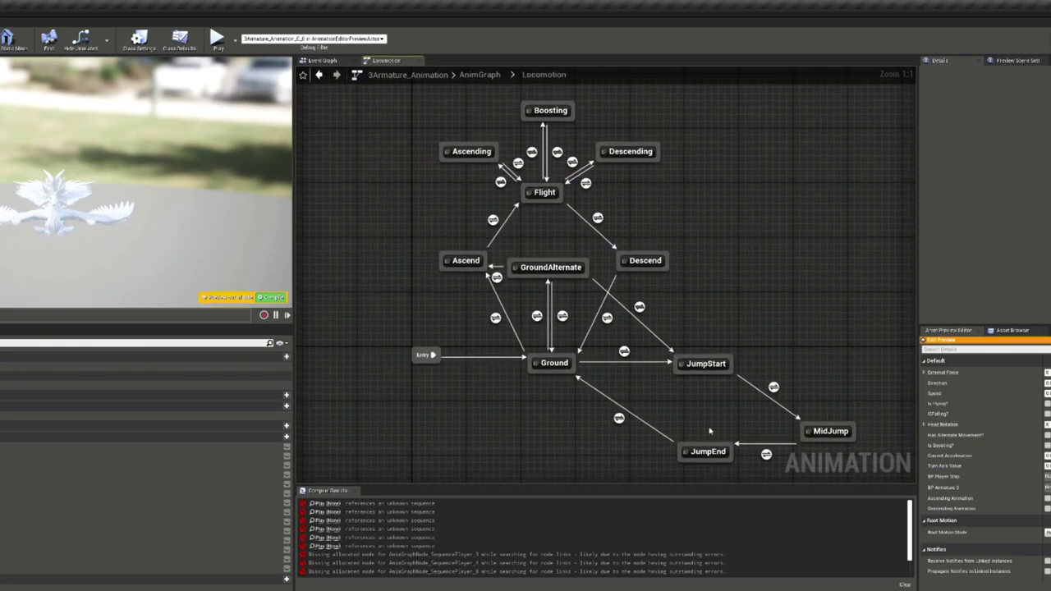
double_click(711, 450)
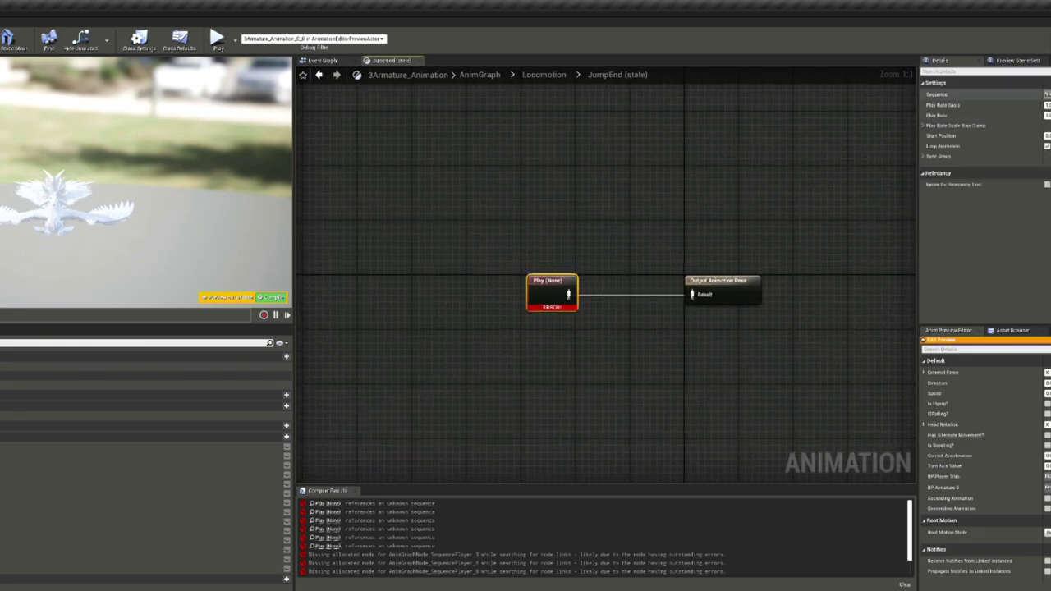
click(544, 75)
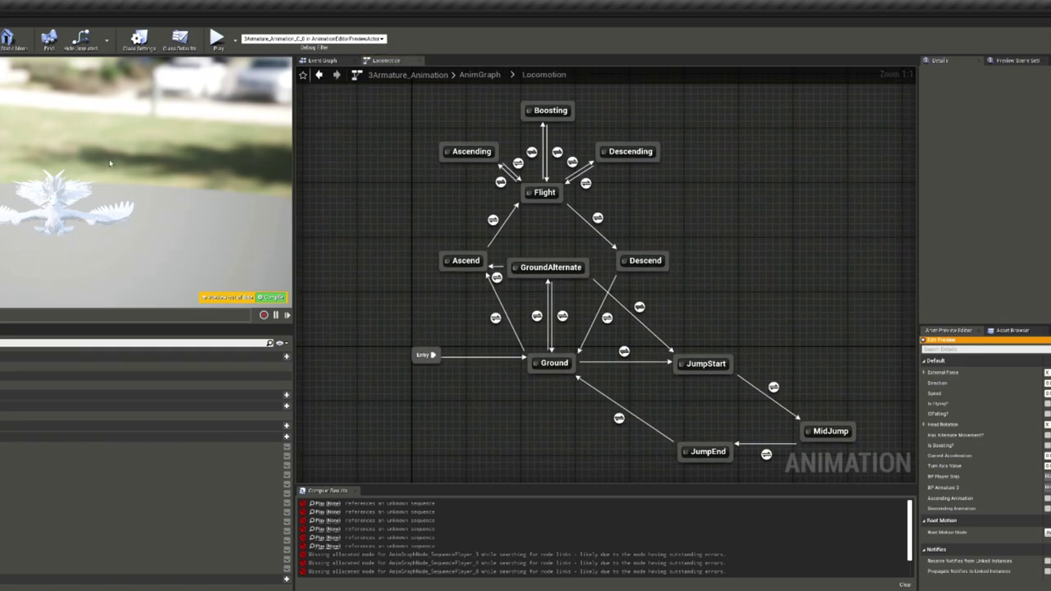
- Compile 3Armature_Animation with F7 so the preview creature plays the Ground state
key(F7)
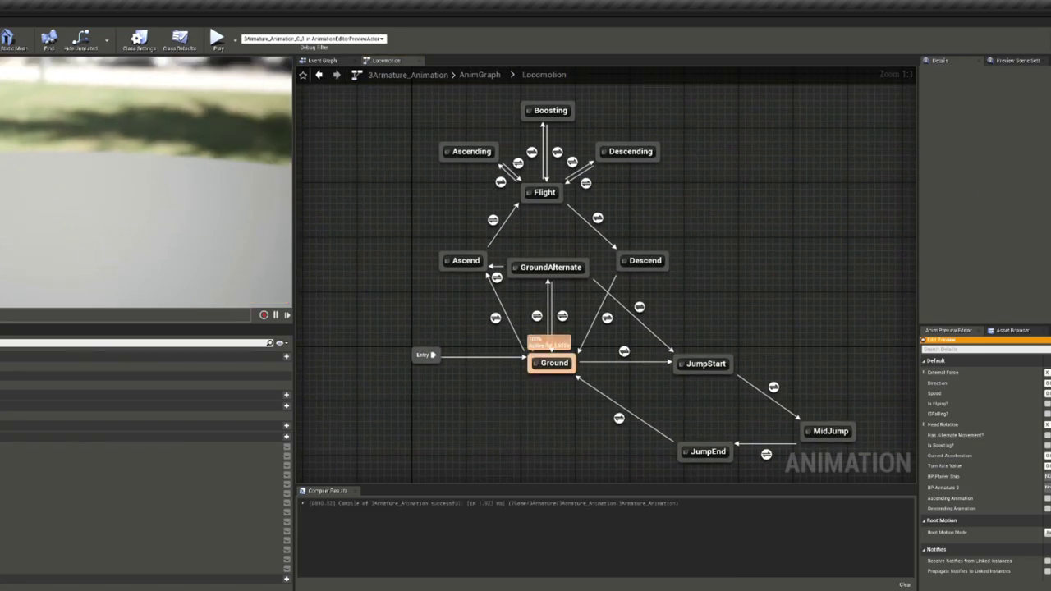